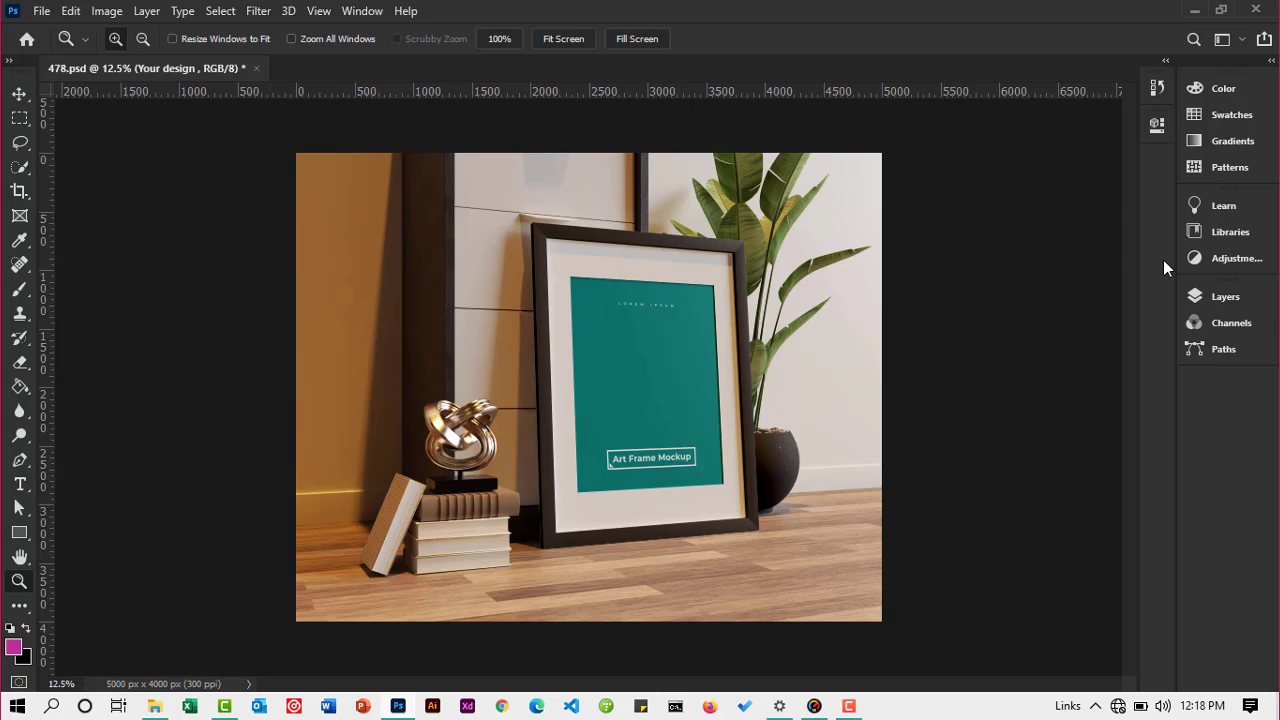
# Review the Mockup group's layers, from Your design and Mat color down to Wall color 1 and the Base group
pyautogui.click(1209, 295)
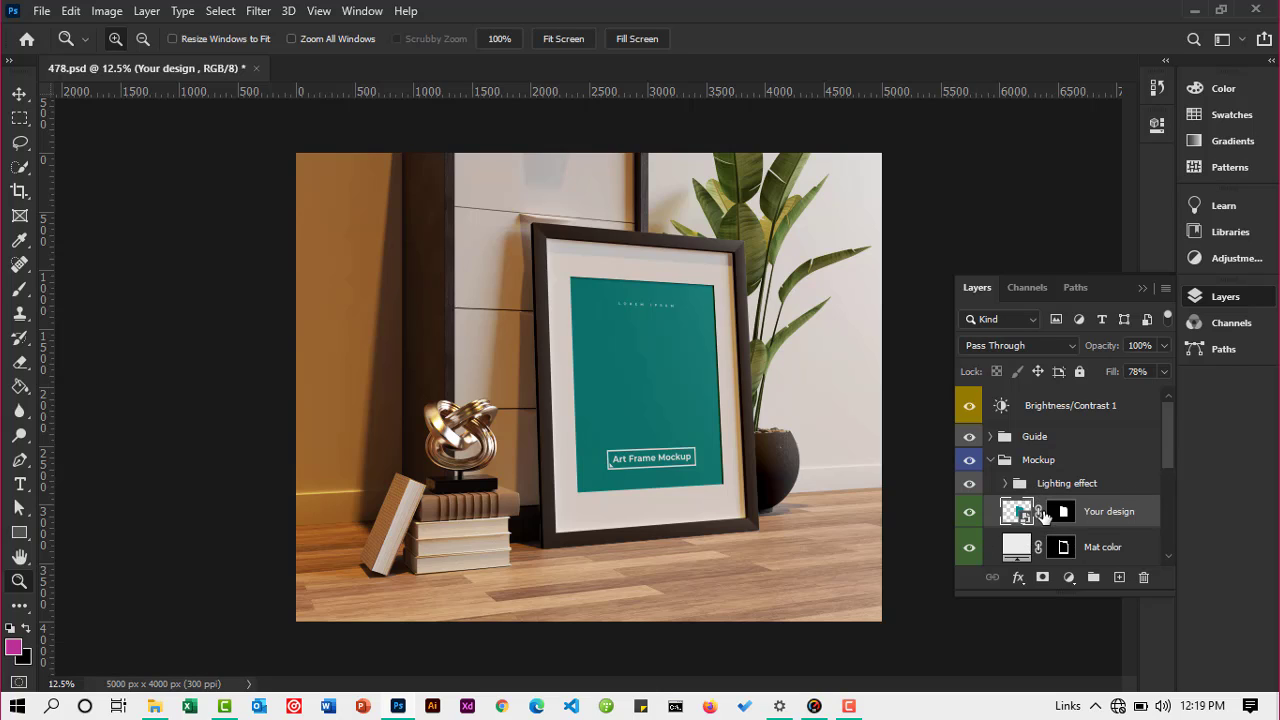
pyautogui.click(989, 460)
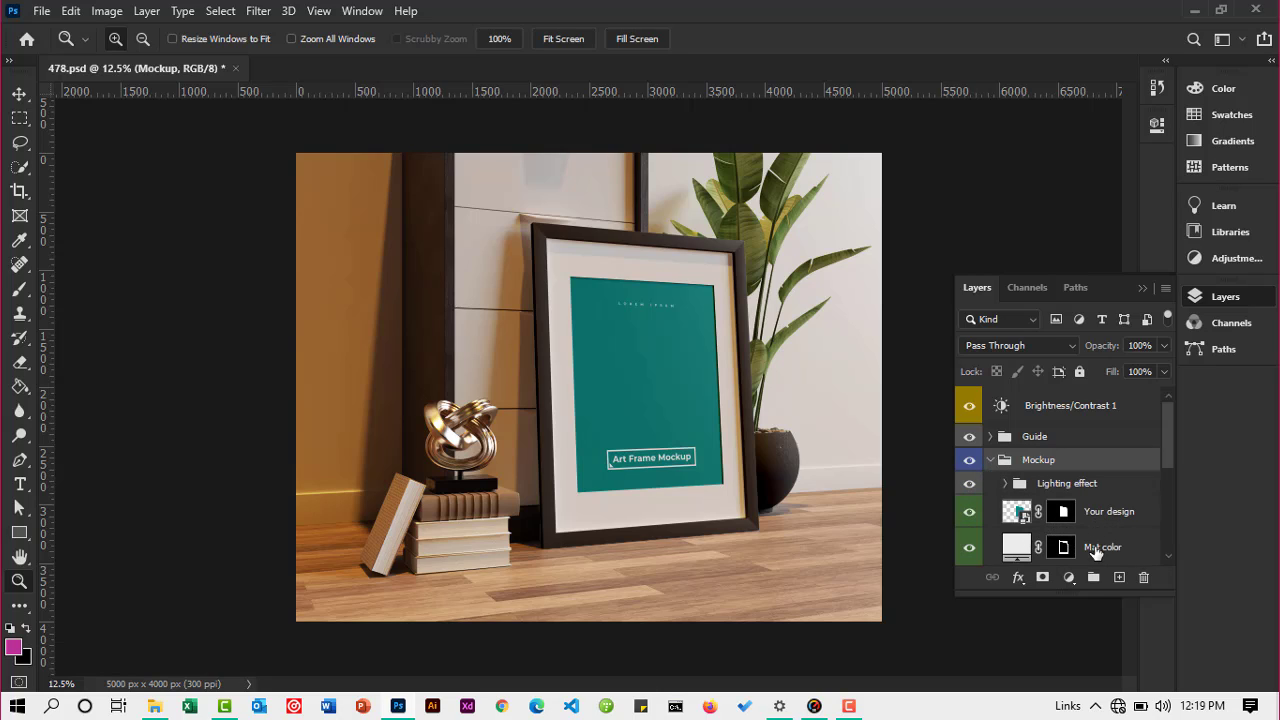
pyautogui.scroll(-1, 1098, 550)
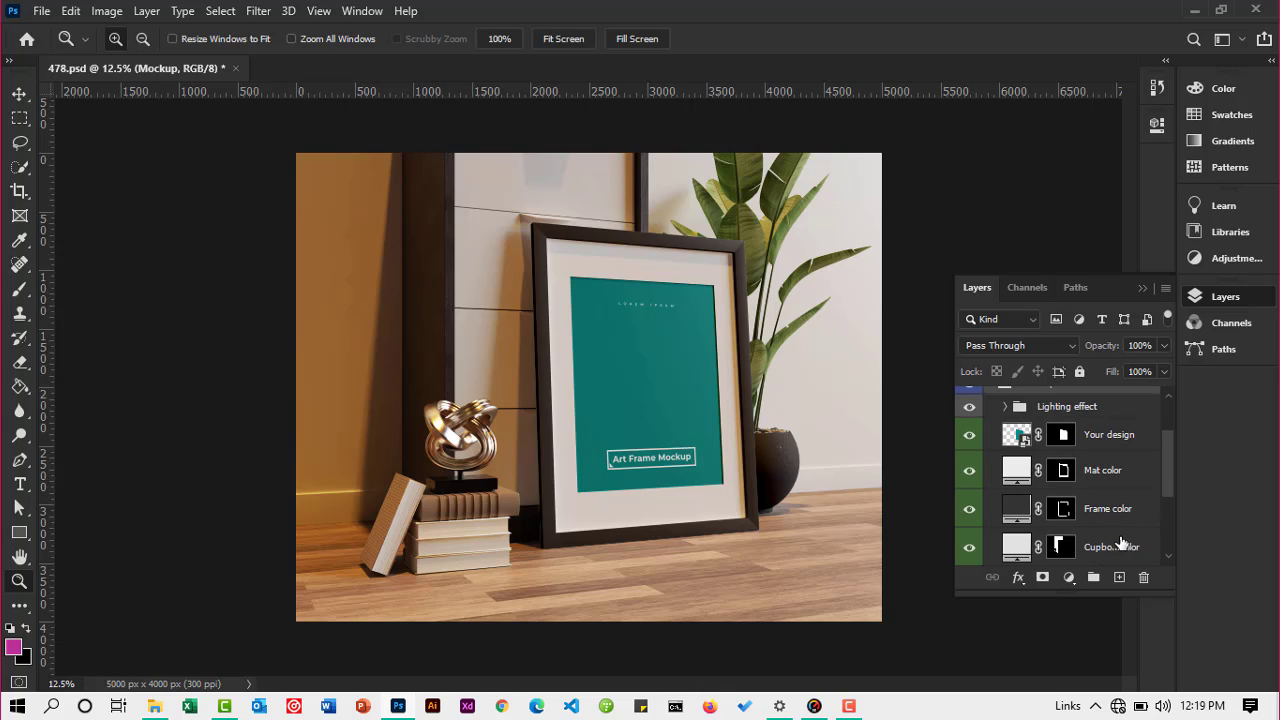
pyautogui.scroll(-1, 1098, 550)
pyautogui.scroll(-2, 1104, 538)
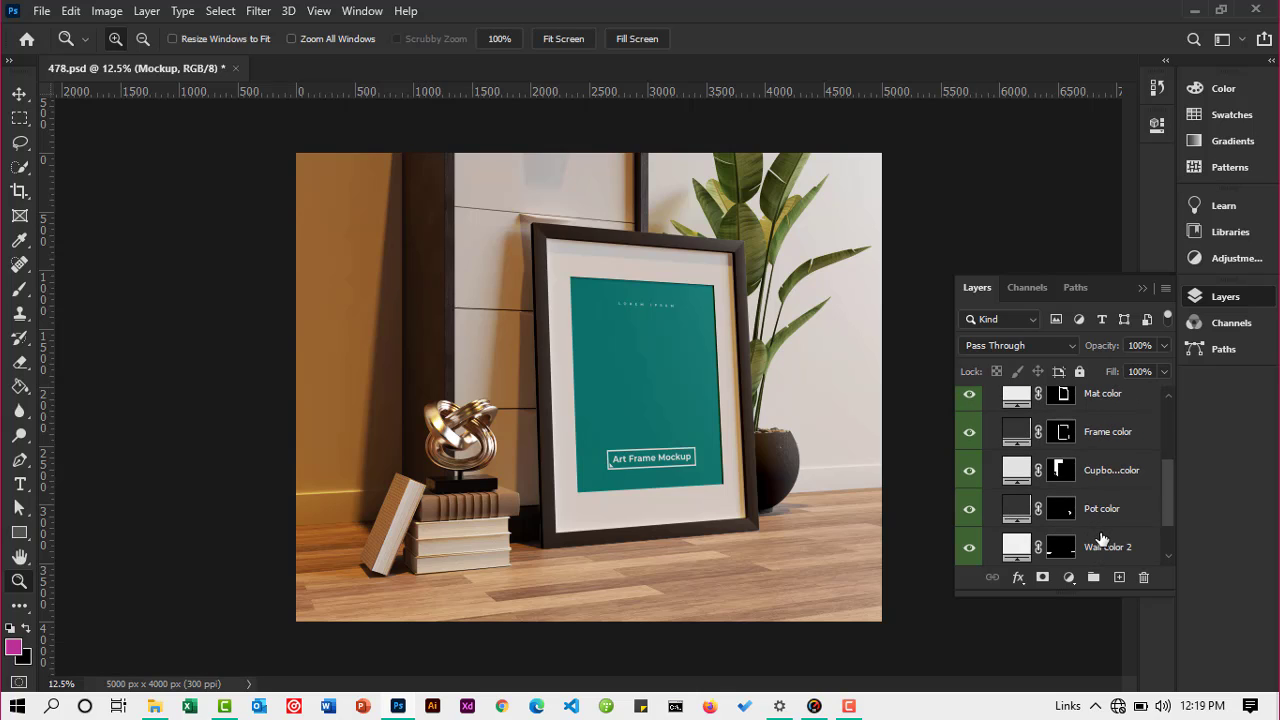
pyautogui.scroll(-2, 1100, 540)
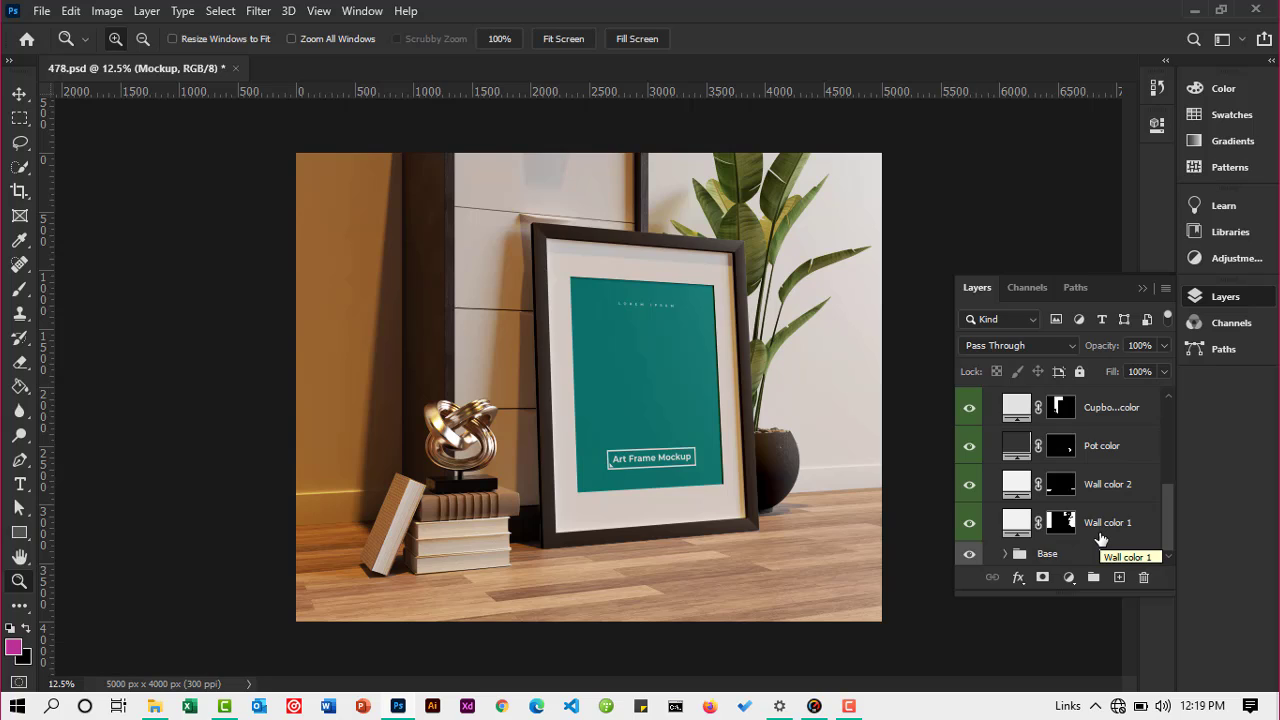
pyautogui.scroll(3, 1100, 540)
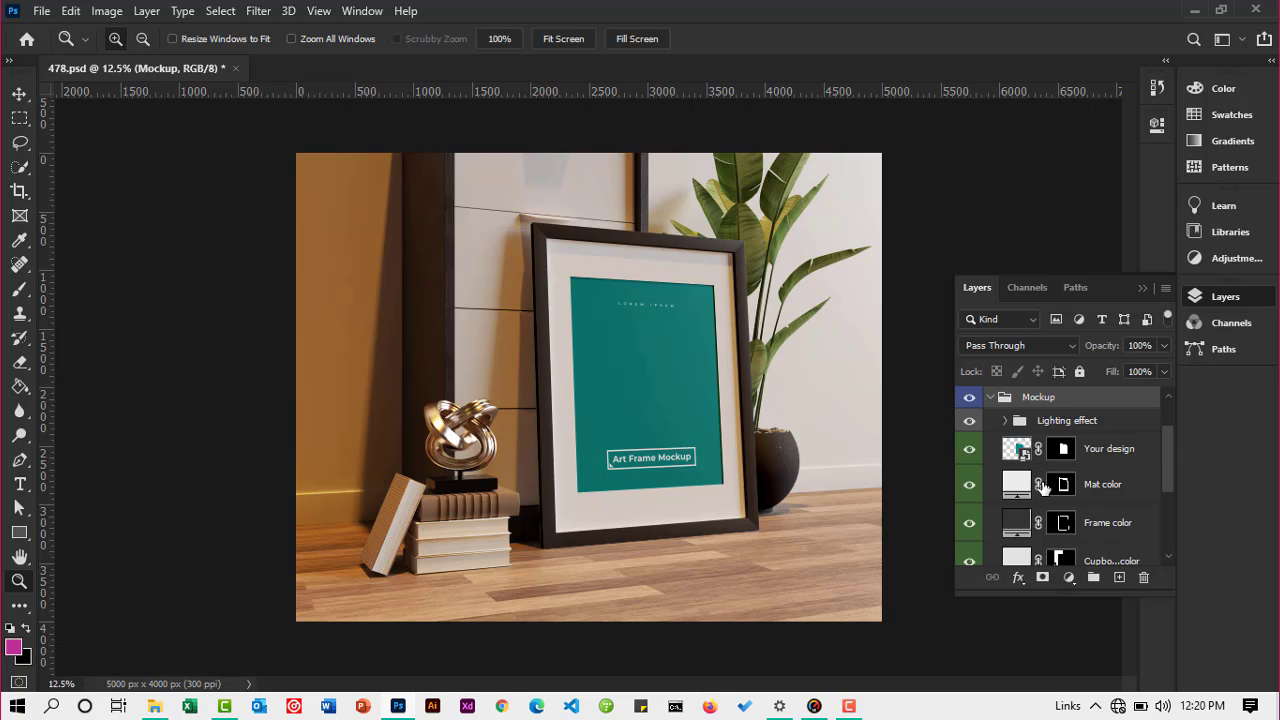
pyautogui.scroll(-2, 1065, 520)
pyautogui.scroll(-2, 1065, 520)
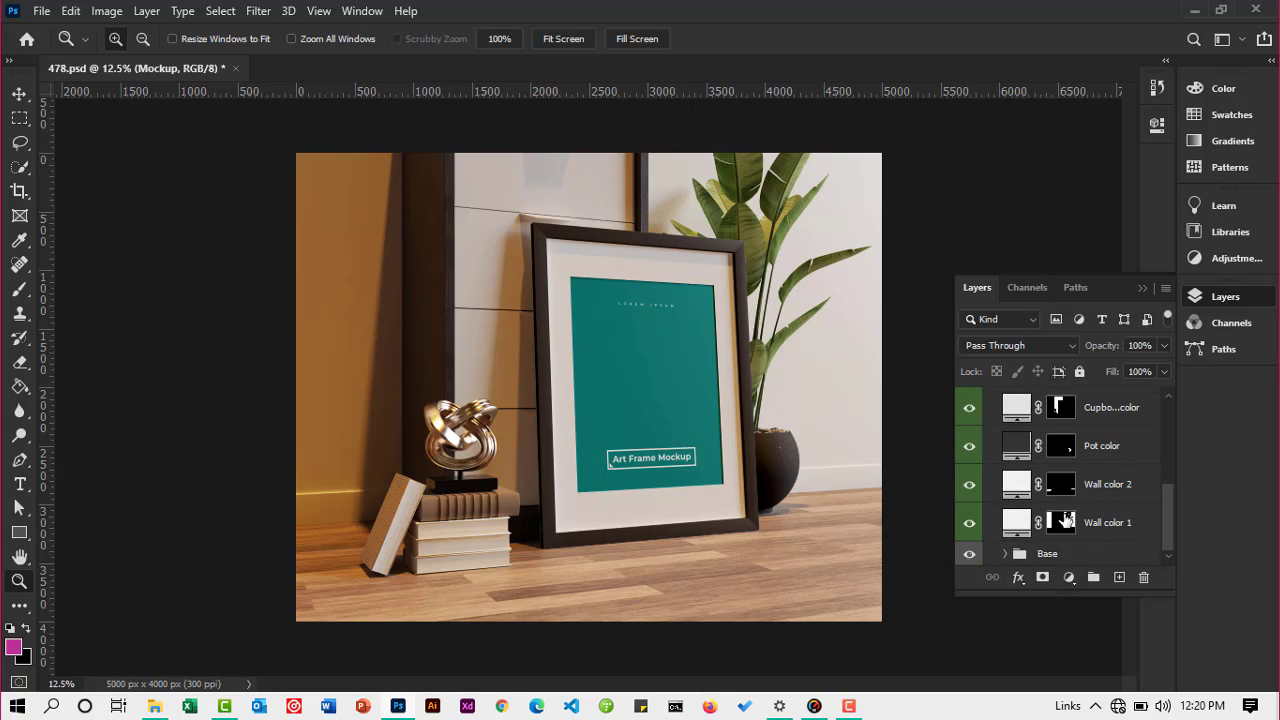
pyautogui.scroll(5, 1065, 520)
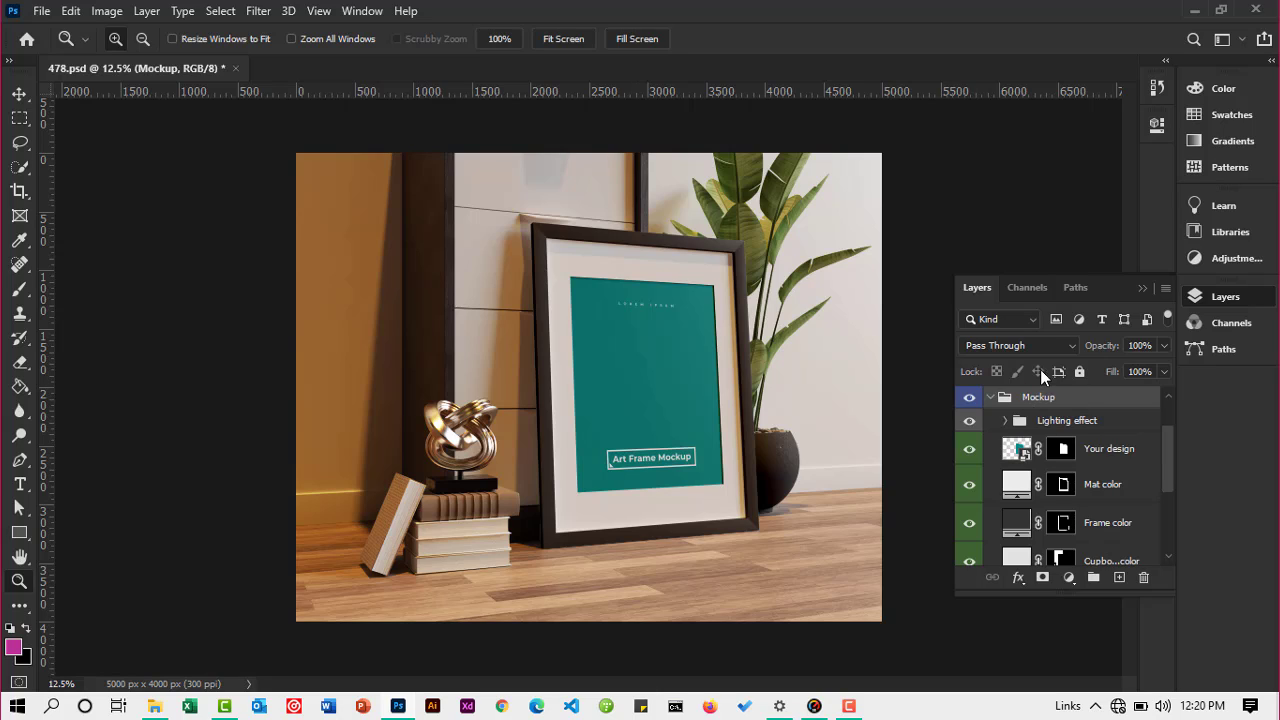
# Open the contents of the Your design smart object for editing
pyautogui.doubleClick(1023, 456)
pyautogui.click(1022, 455)
pyautogui.doubleClick(1022, 455)
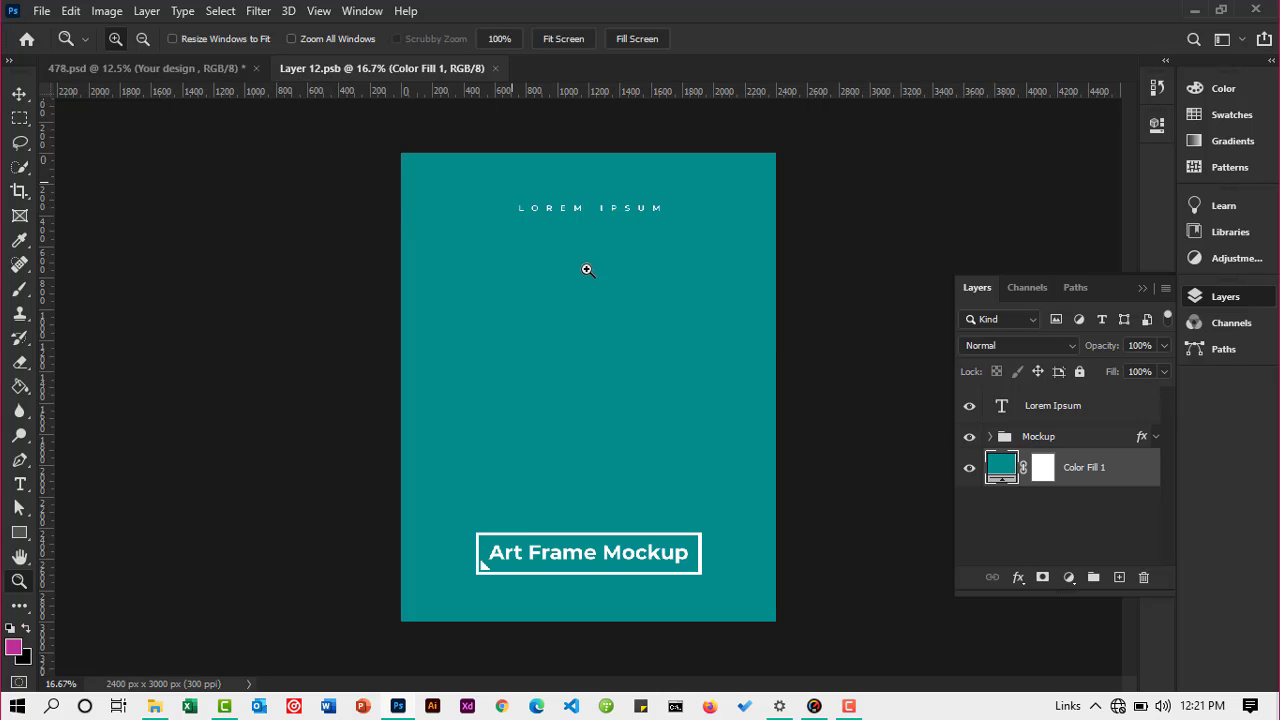
# Compare the smart object's artwork with the framed design in the 478.psd mockup, ending on the smart object document
pyautogui.click(176, 68)
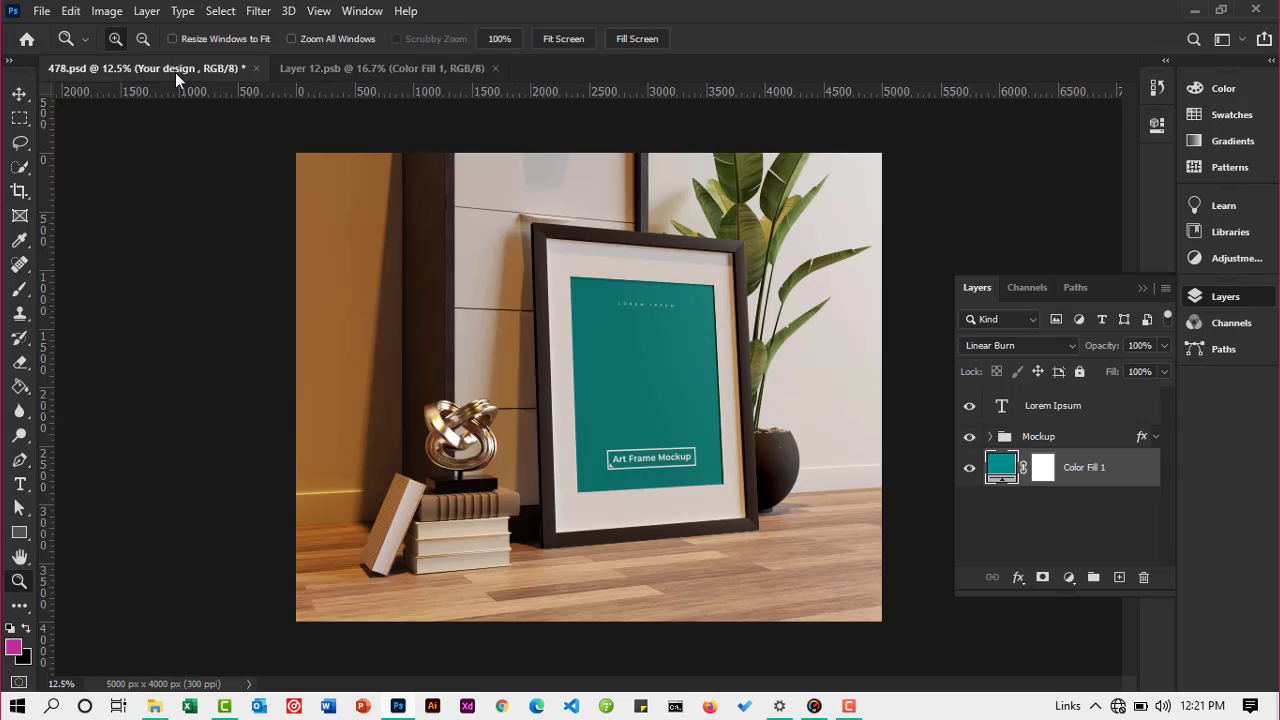
pyautogui.click(379, 70)
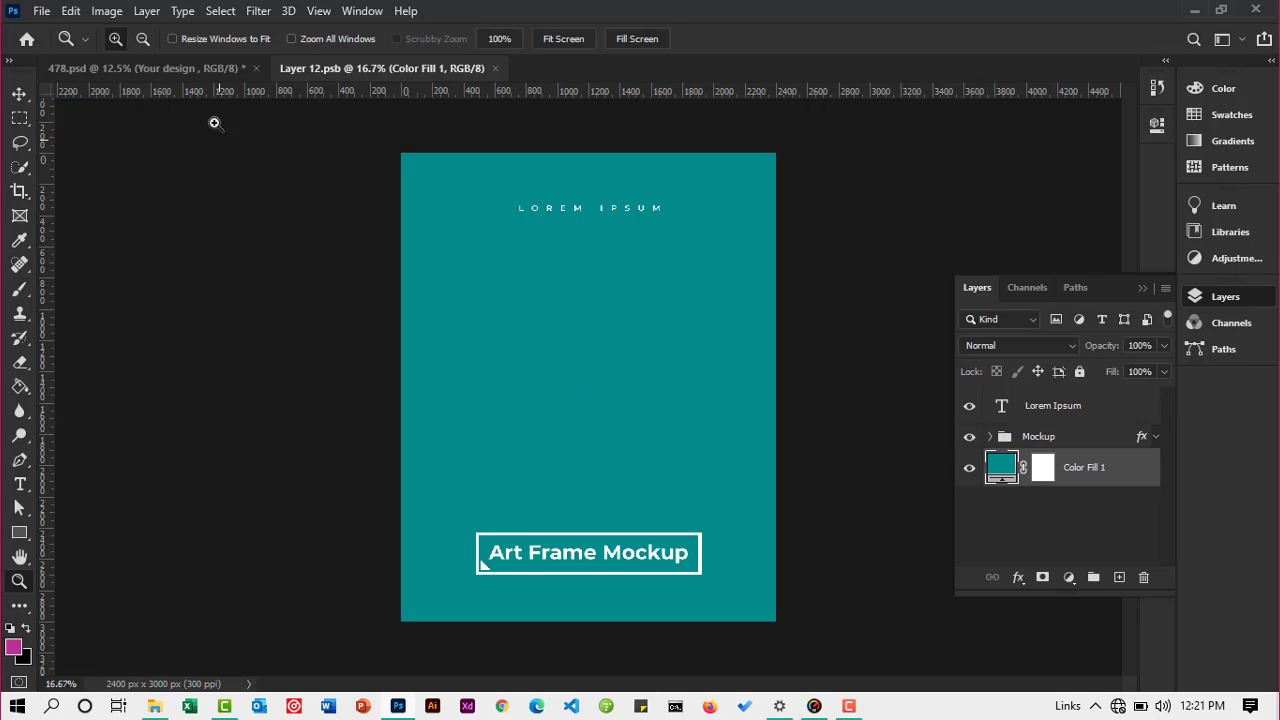
pyautogui.click(202, 68)
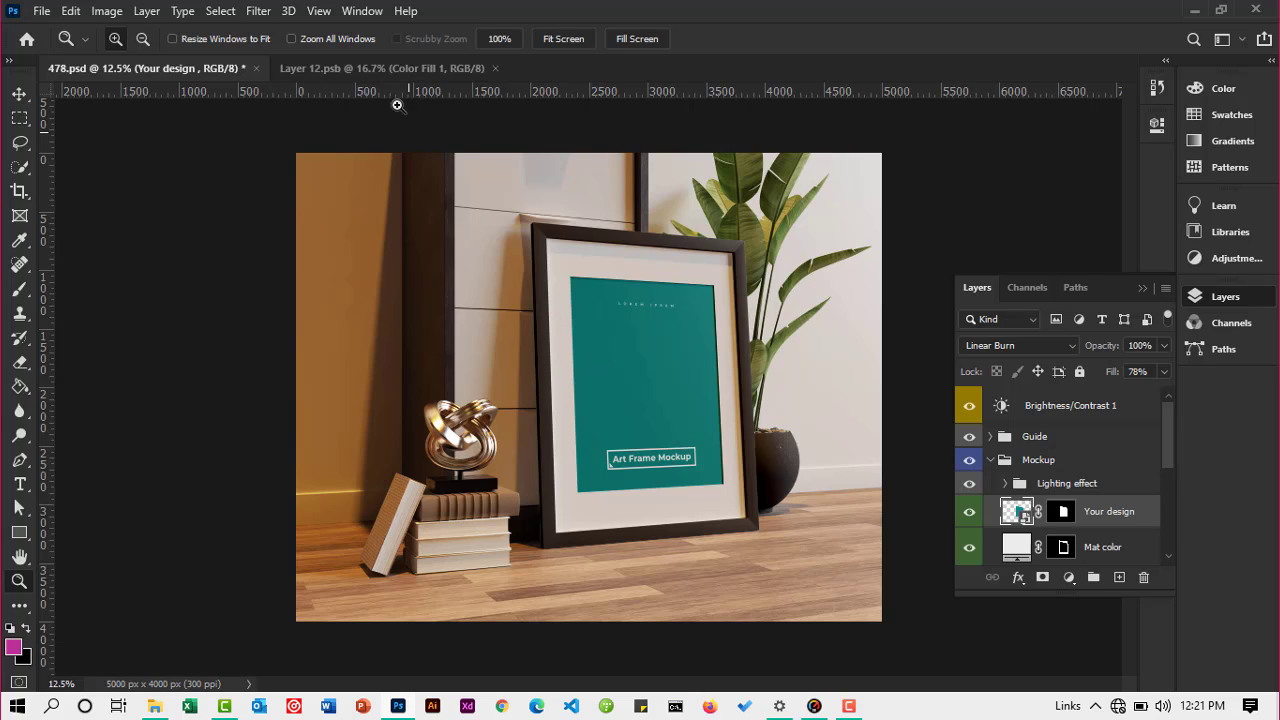
pyautogui.click(387, 69)
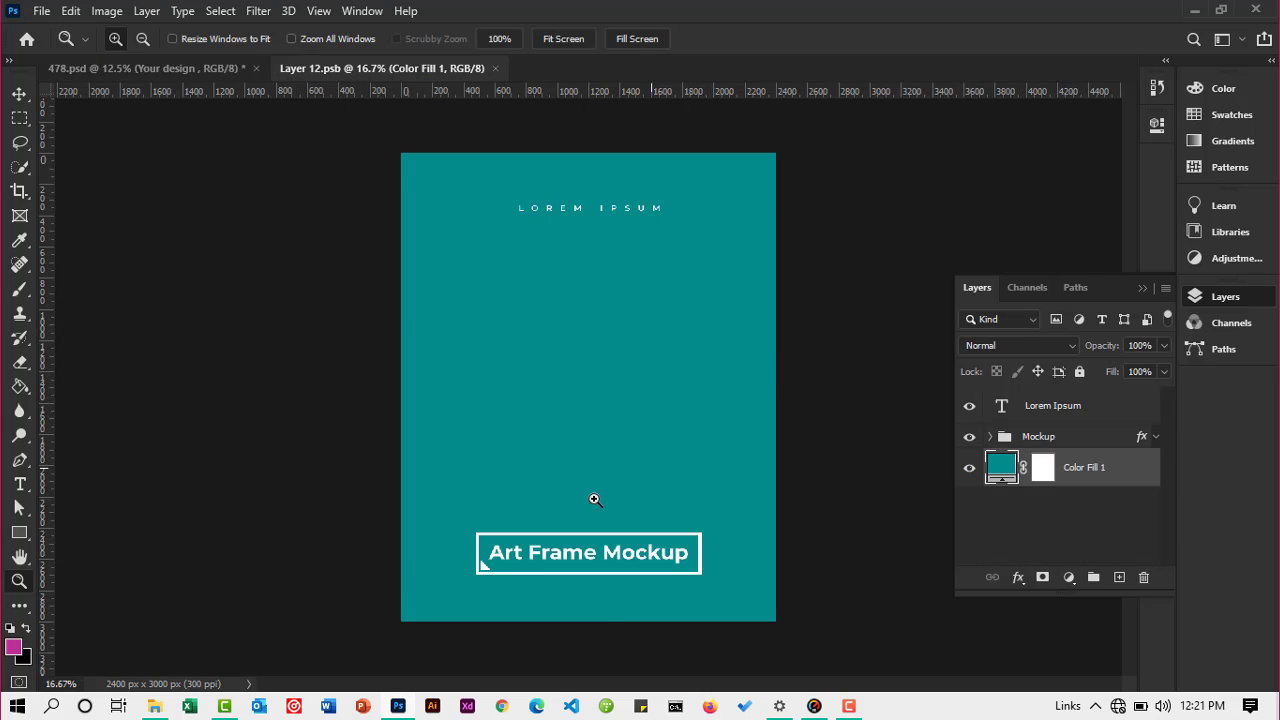
pyautogui.click(119, 73)
pyautogui.click(343, 75)
# Filter the layers to type only and delete both the Lorem Ipsum and Art Frame Mockup text layers
pyautogui.press('v')
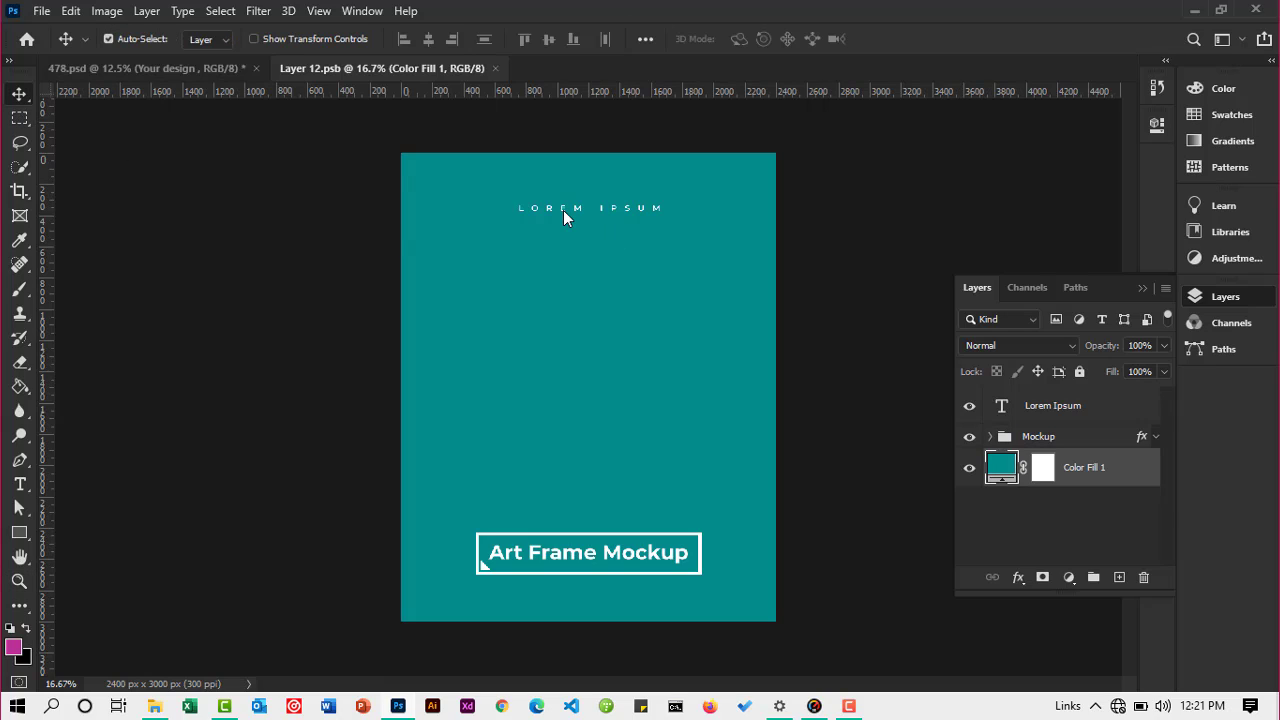
pyautogui.click(562, 208)
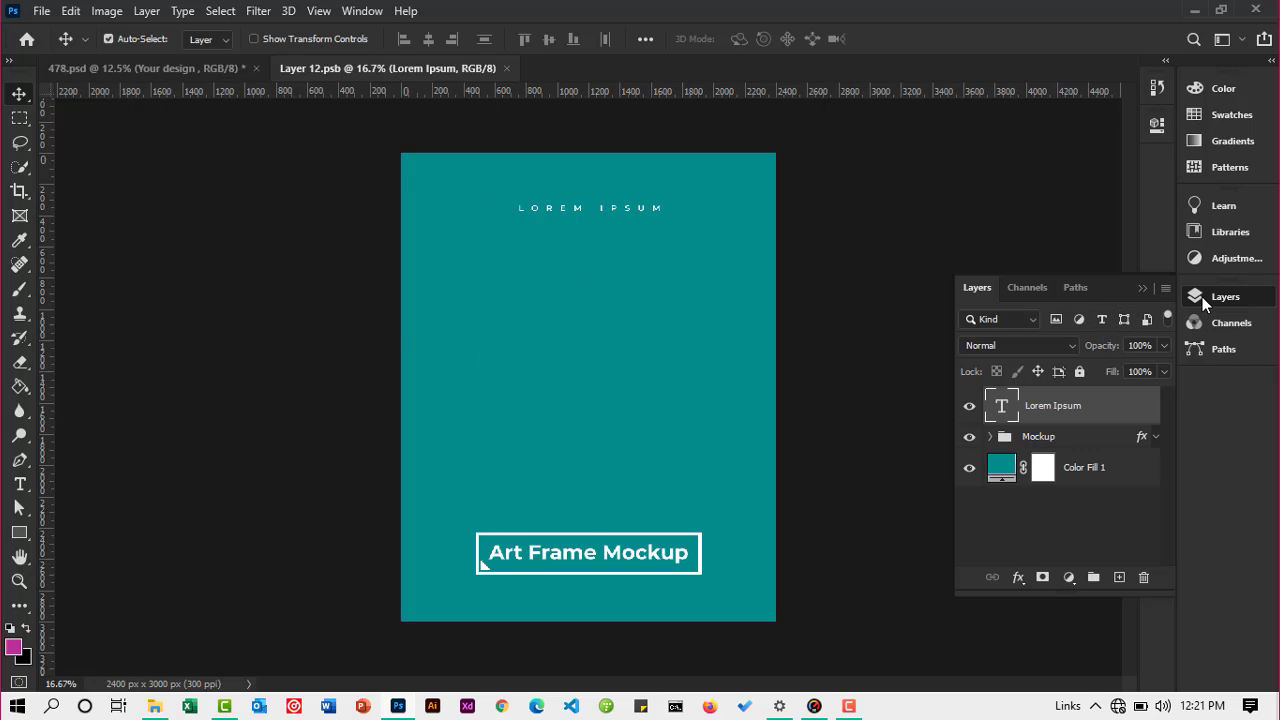
pyautogui.click(1104, 322)
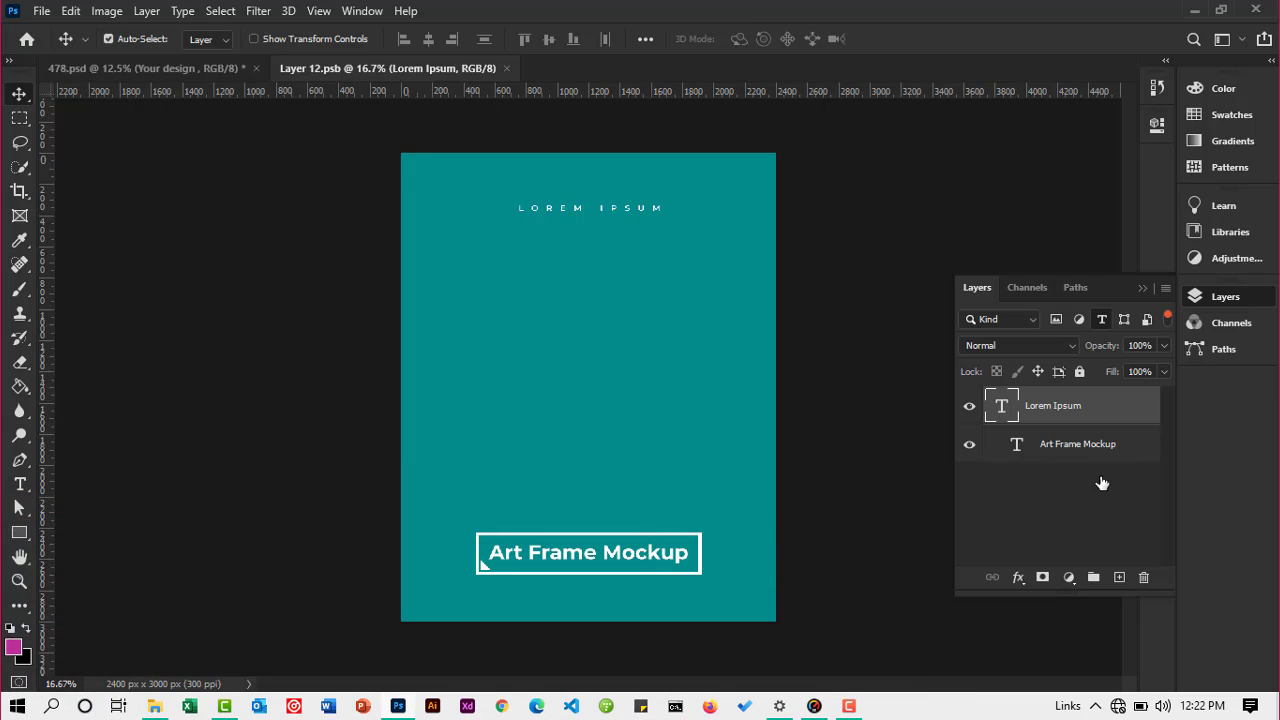
pyautogui.hotkey('ctrl', 'alt', 'a')
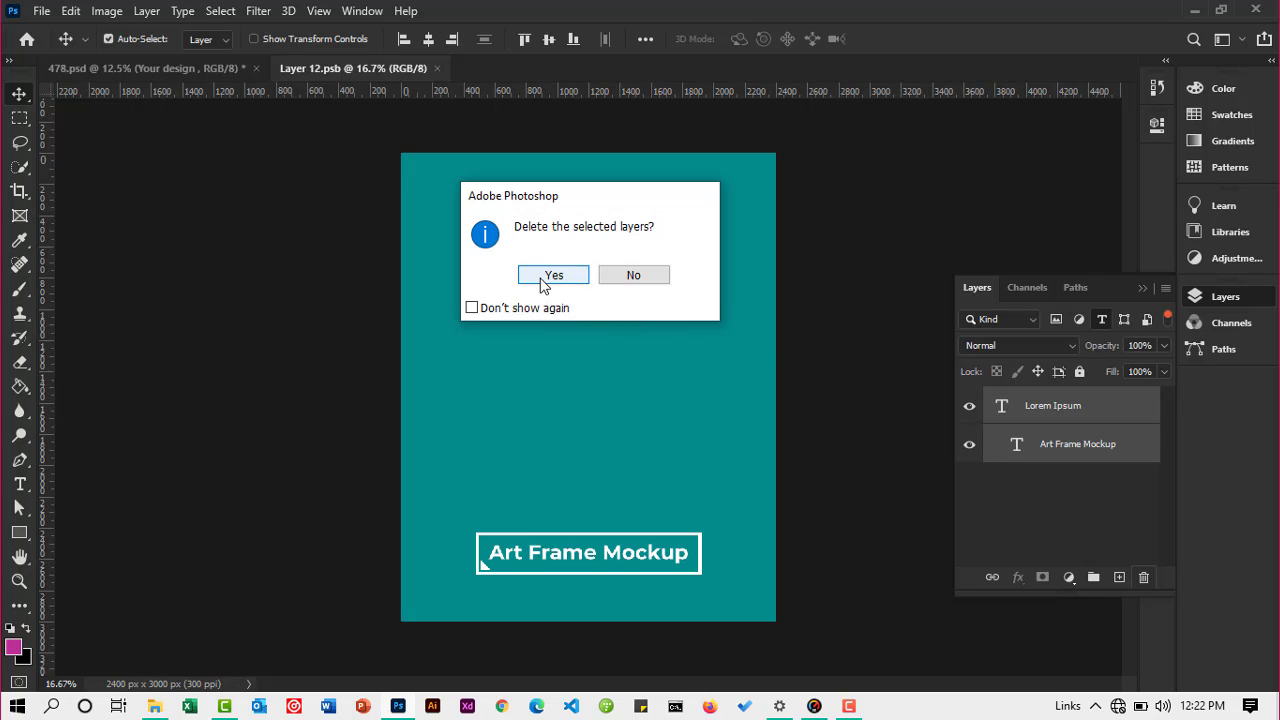
pyautogui.click(545, 277)
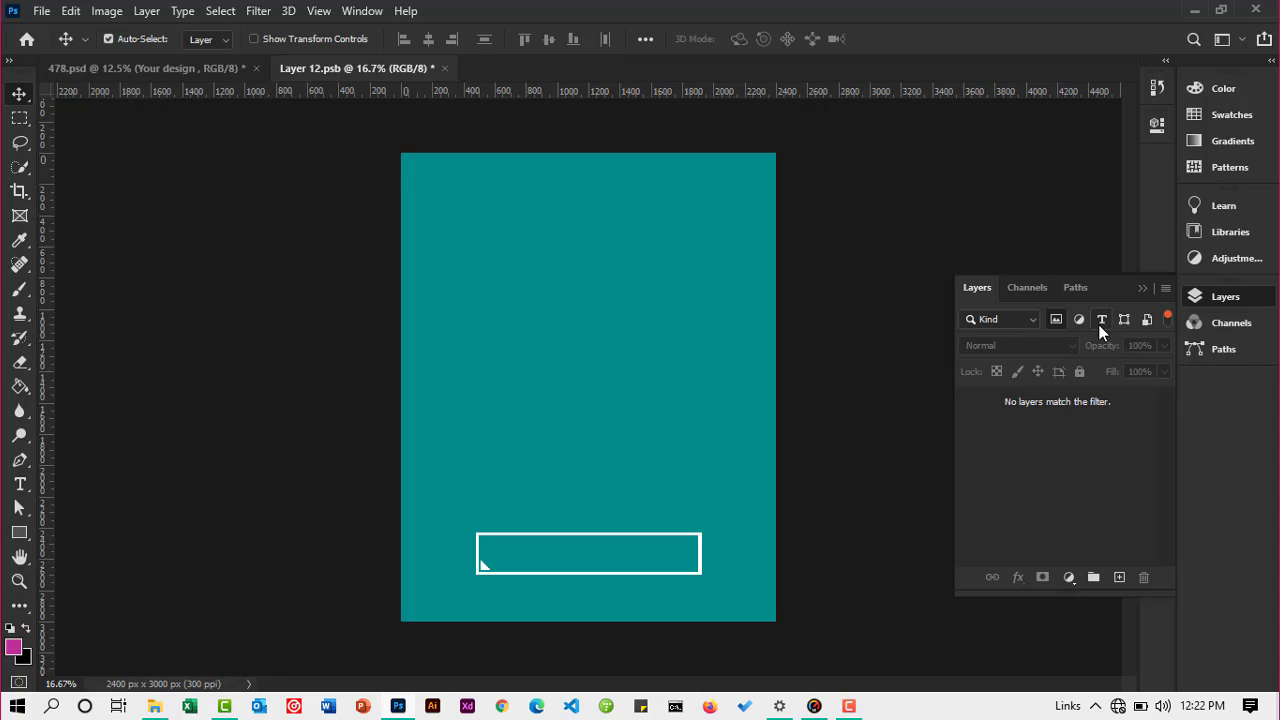
# Clear the layer filter and delete the white rectangle outline and the small triangle in its corner
pyautogui.click(1055, 320)
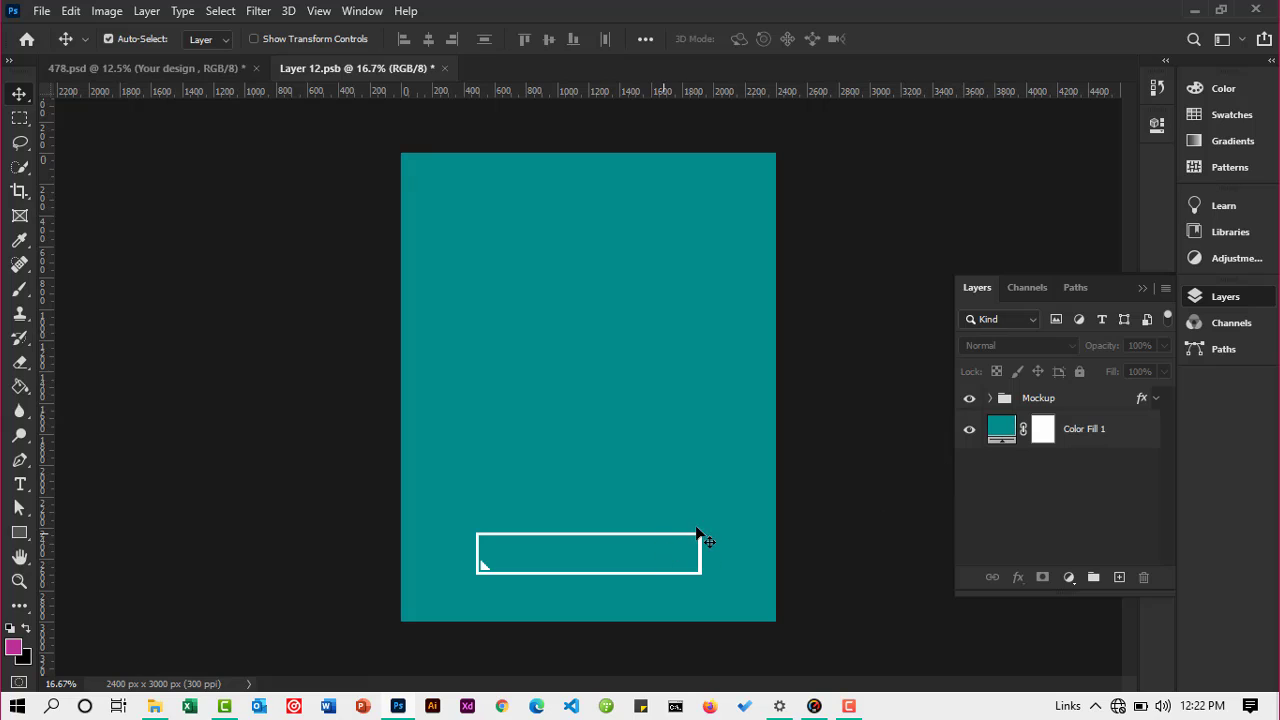
pyautogui.click(626, 539)
pyautogui.press('Delete')
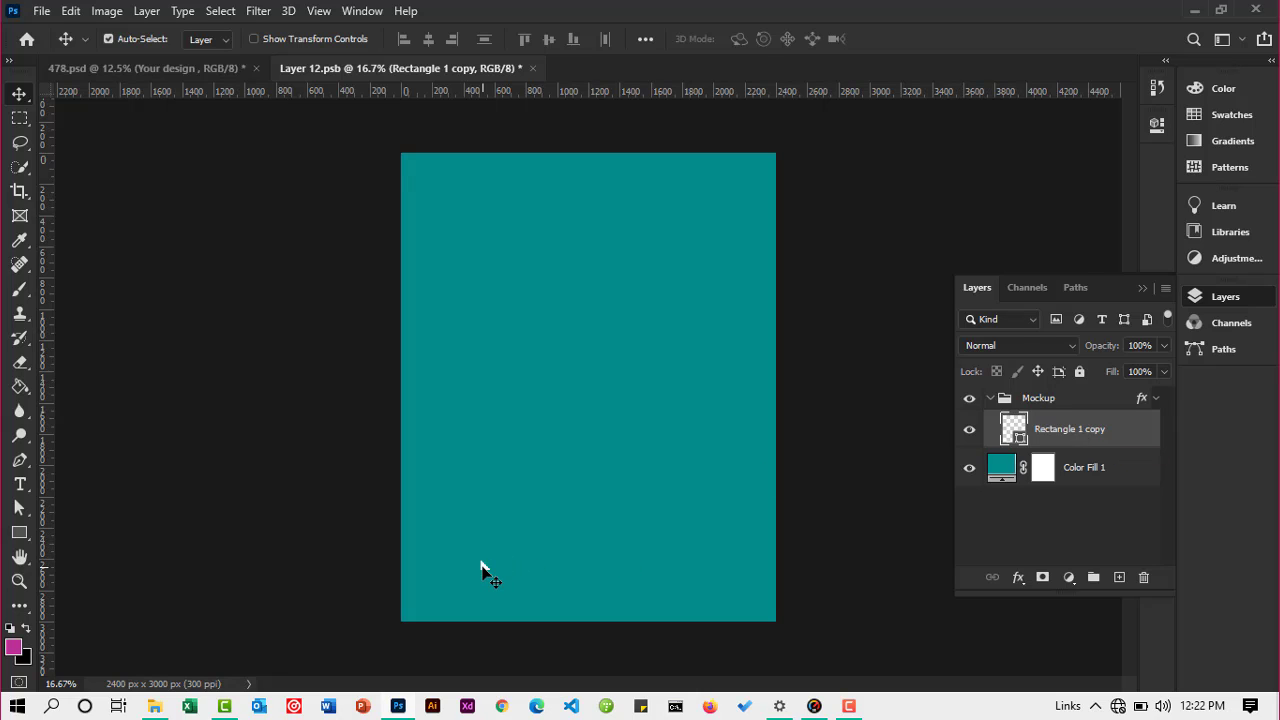
pyautogui.press('Delete')
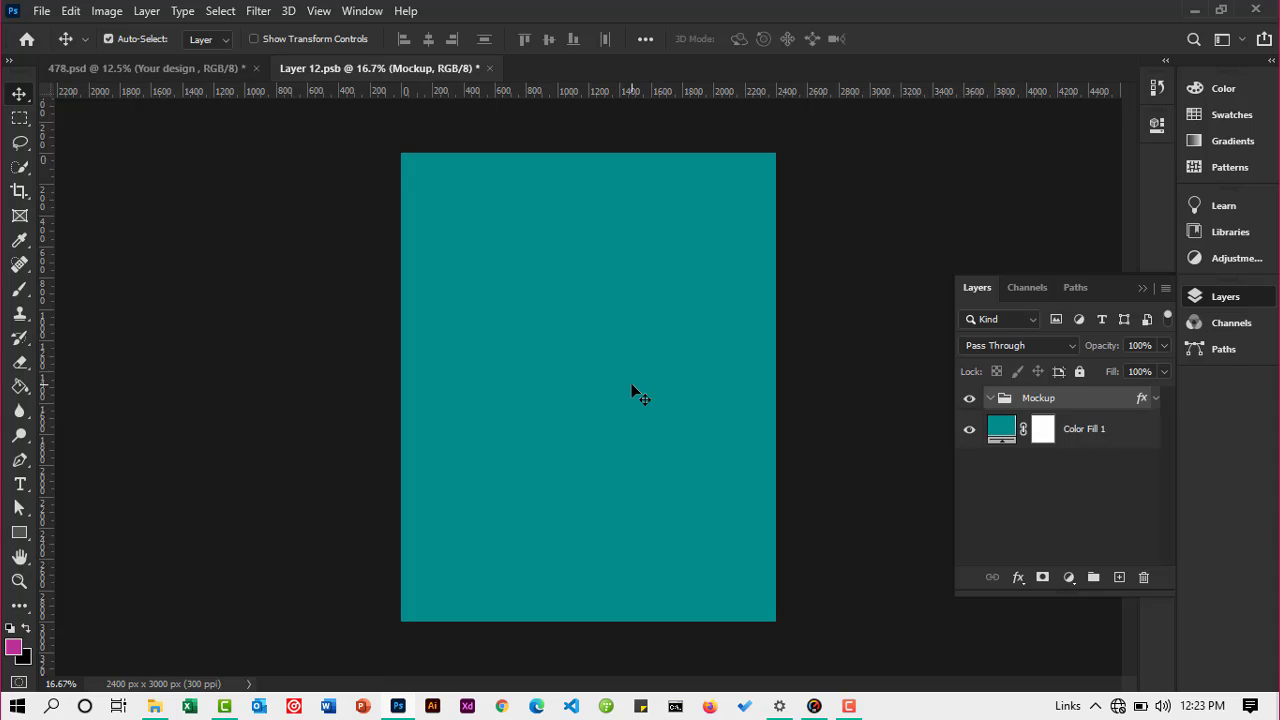
# Change the Color Fill 1 background to light gray e7e7e7 and check the 478.psd mockup
pyautogui.click(997, 432)
pyautogui.doubleClick(997, 432)
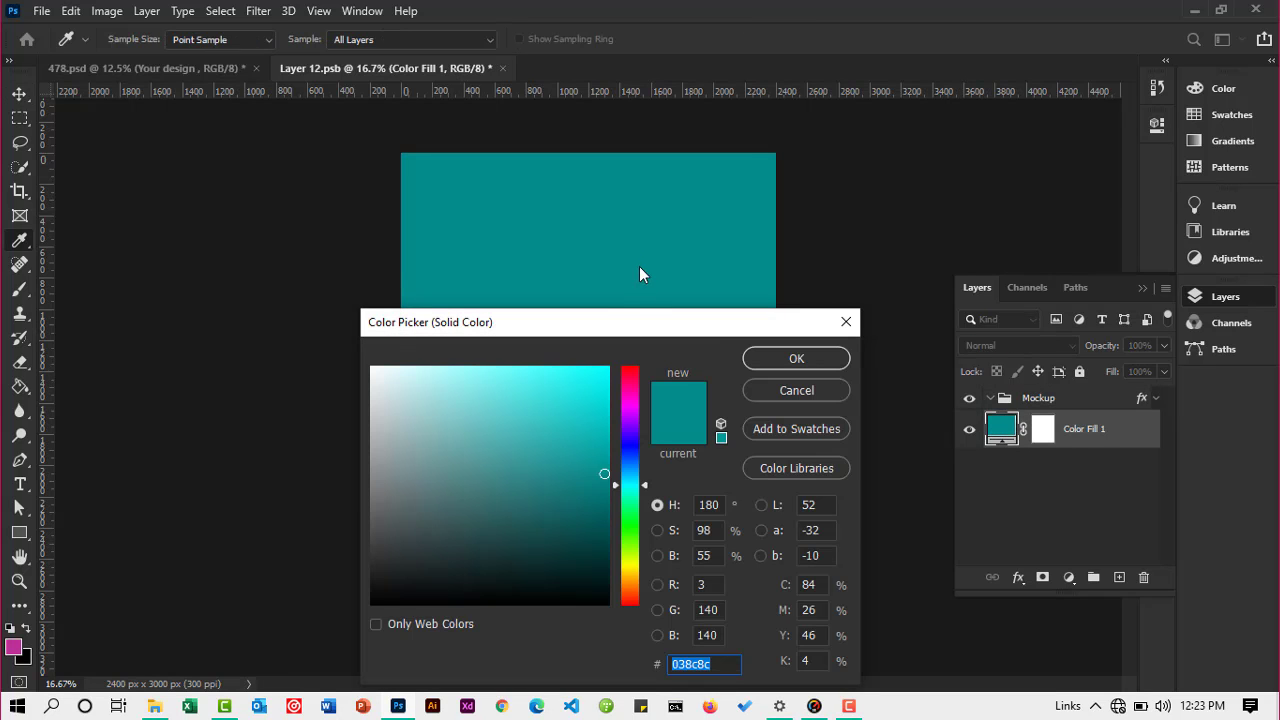
pyautogui.moveTo(612, 322); pyautogui.dragTo(624, 208)
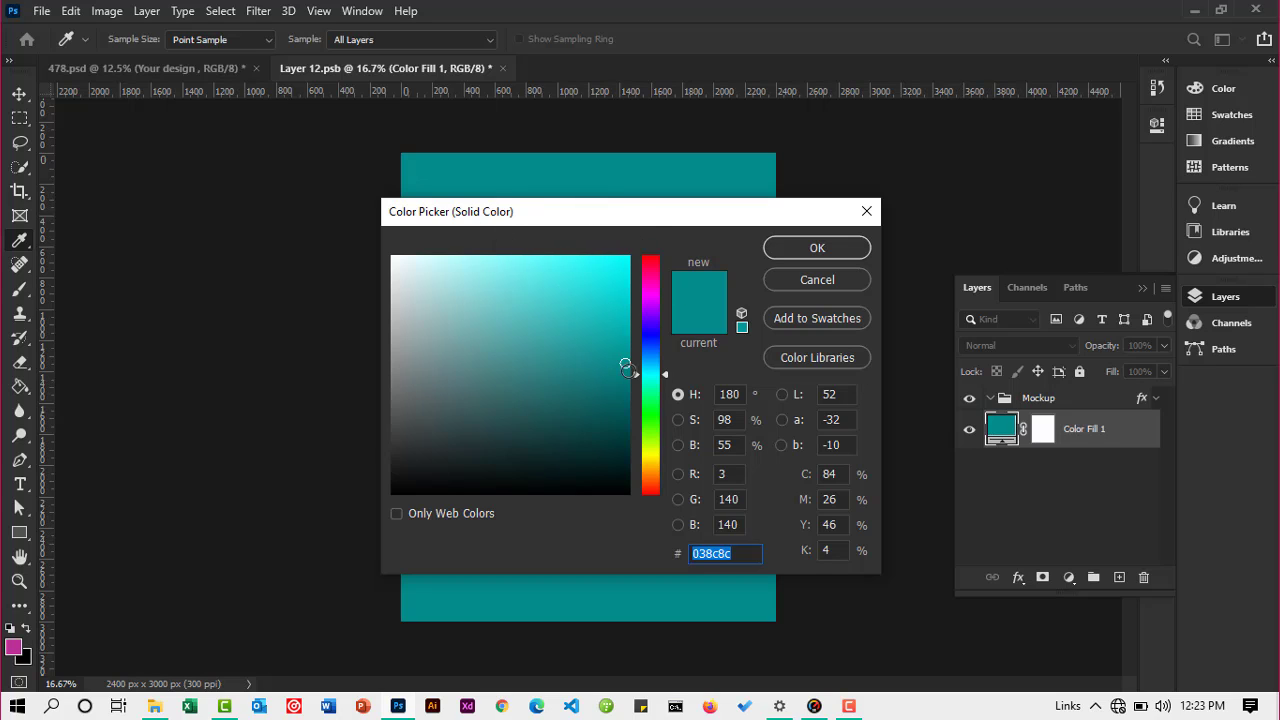
pyautogui.moveTo(628, 368)
pyautogui.mouseDown()
pyautogui.moveTo(449, 306)
pyautogui.moveTo(396, 257)
pyautogui.moveTo(402, 313)
pyautogui.moveTo(391, 278)
pyautogui.mouseUp()
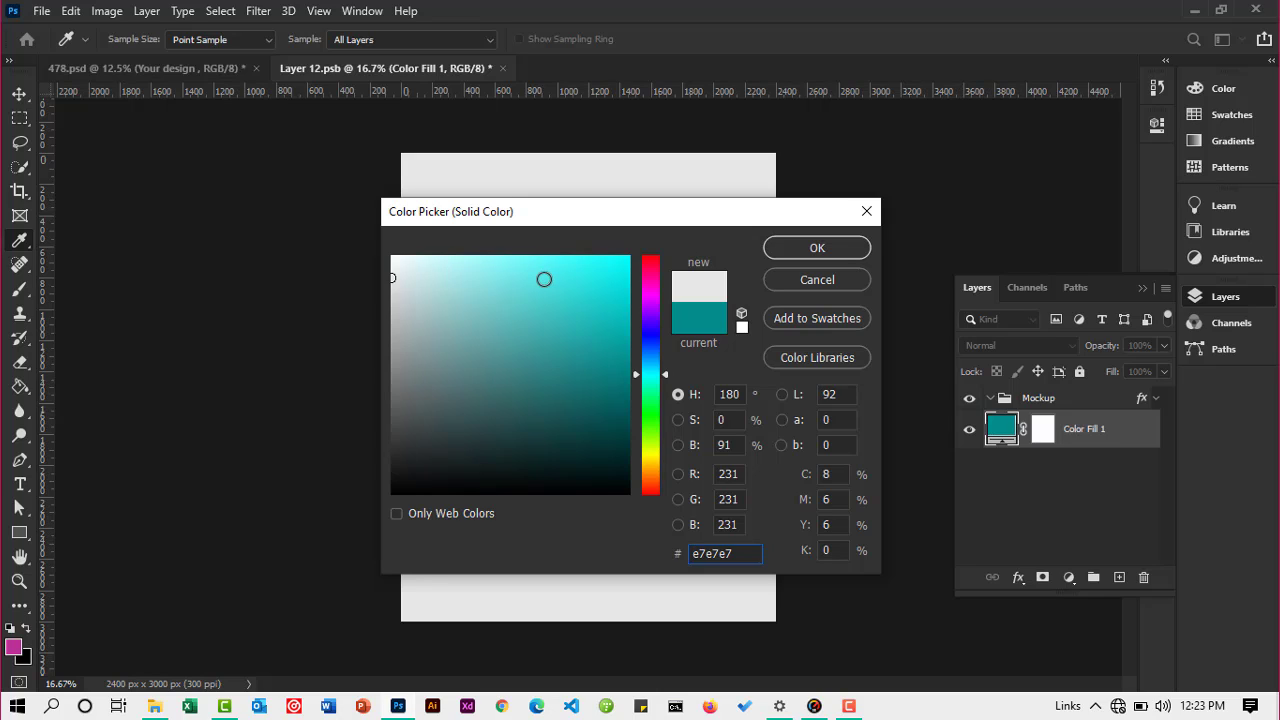
pyautogui.click(789, 252)
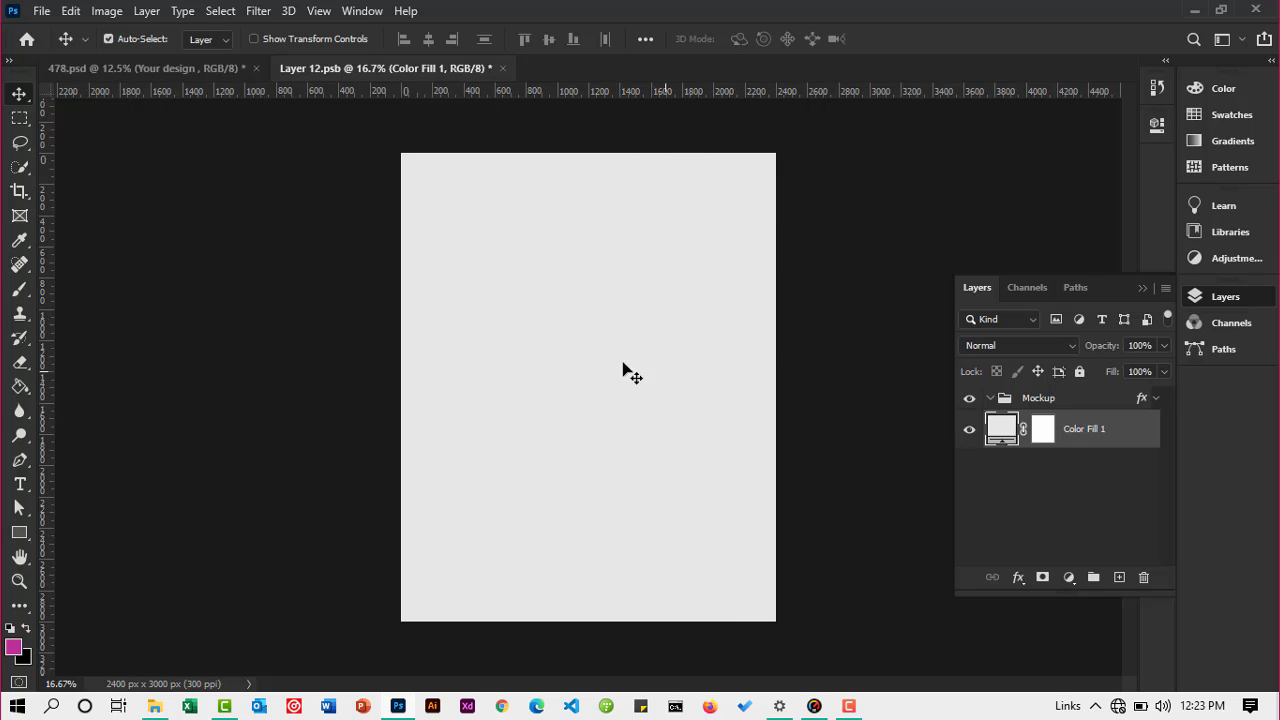
pyautogui.click(151, 70)
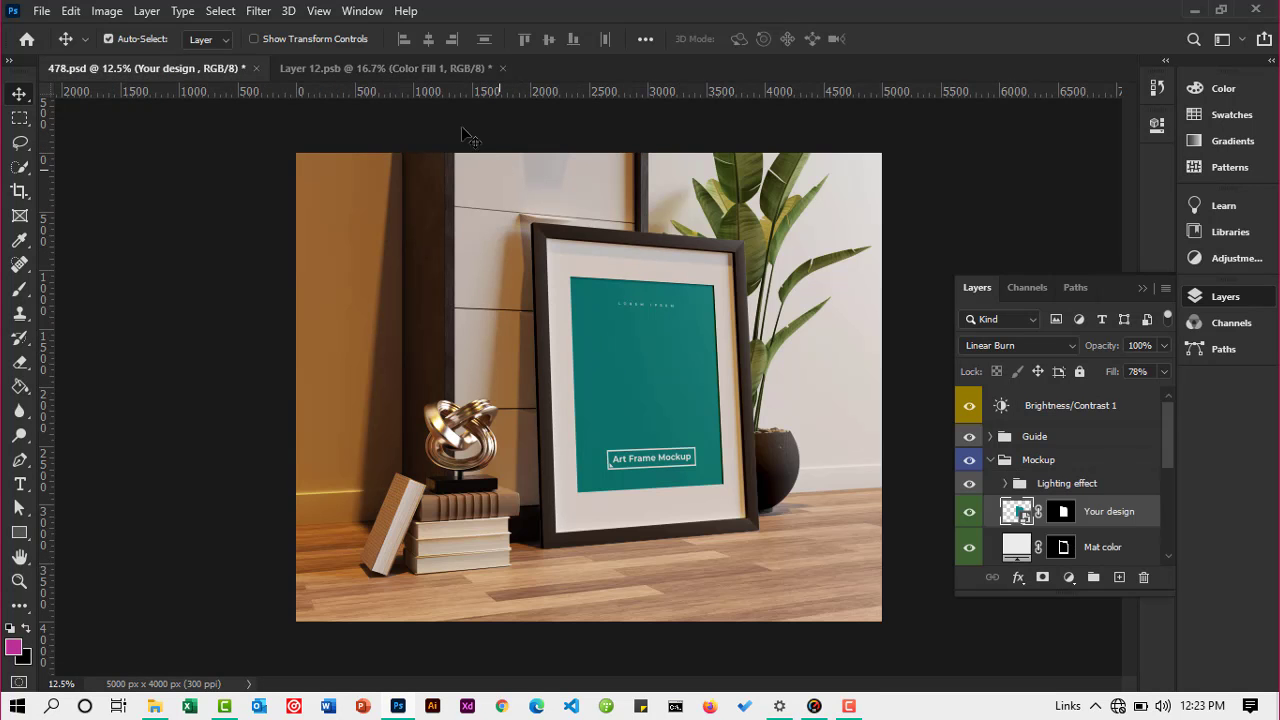
pyautogui.click(407, 70)
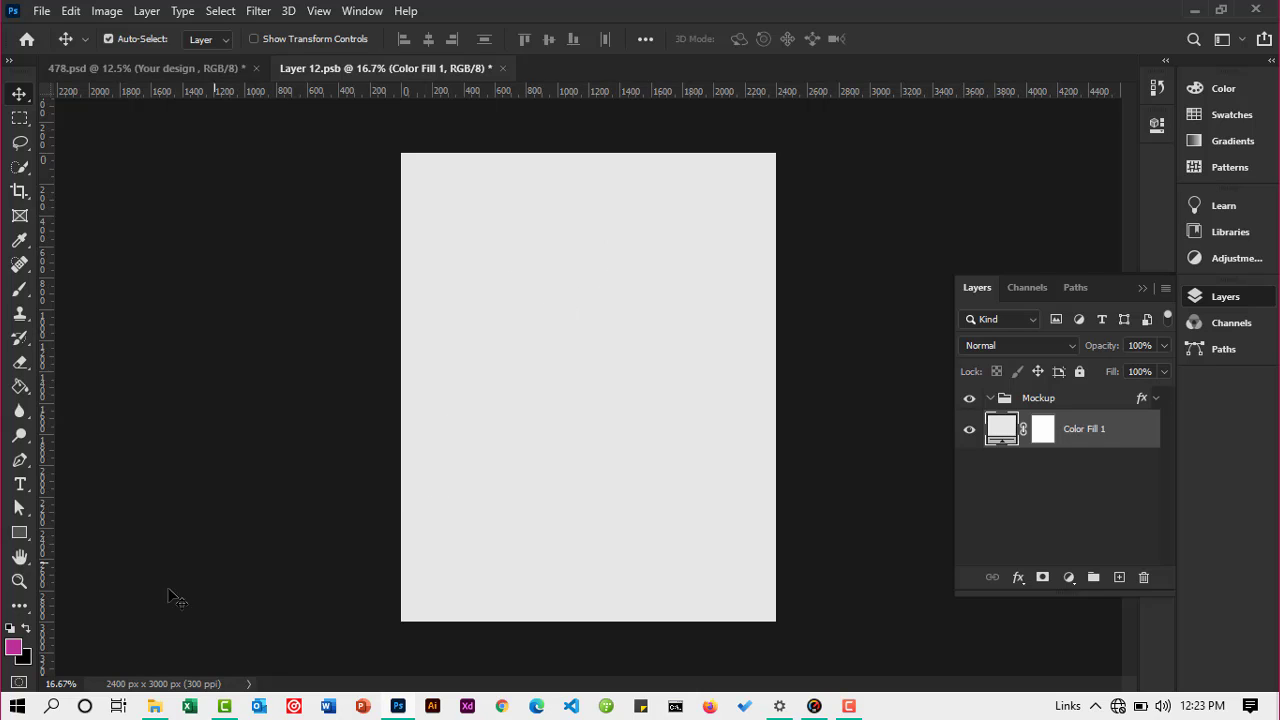
# Switch to File Explorer and open the Creativity folder on Local Disk (F:)
pyautogui.click(155, 706)
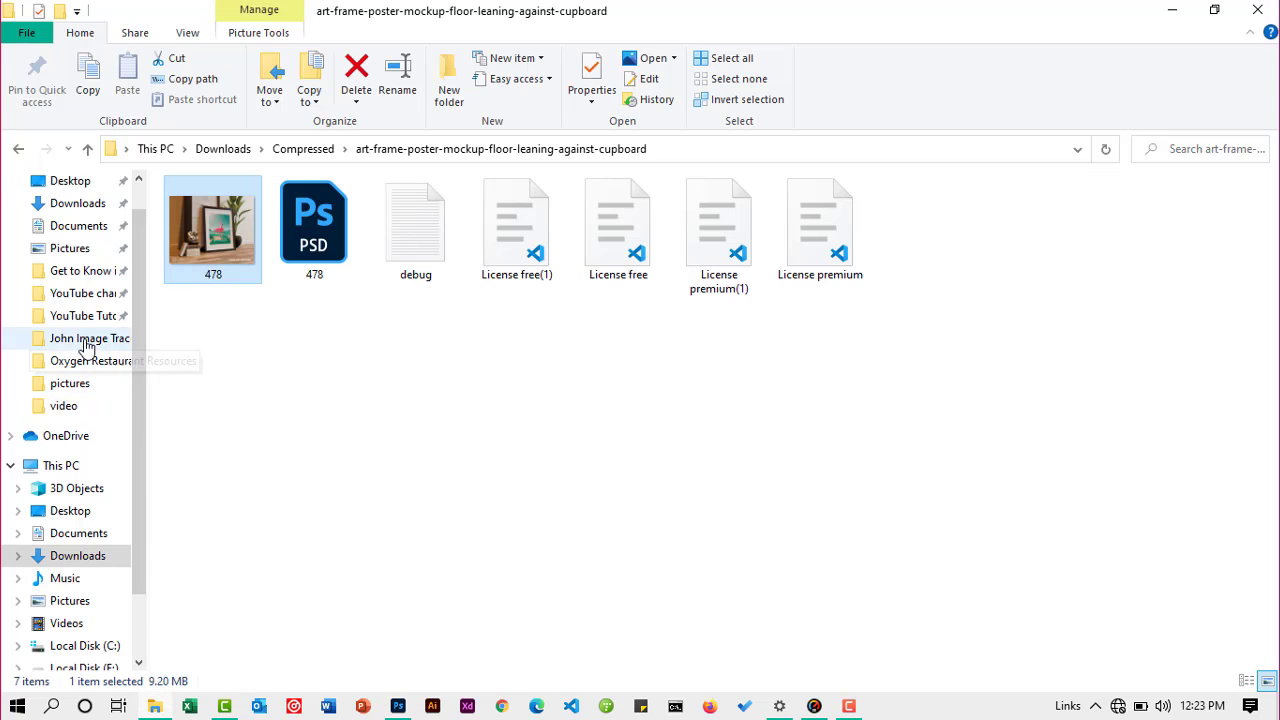
pyautogui.scroll(-2, 94, 615)
pyautogui.click(93, 605)
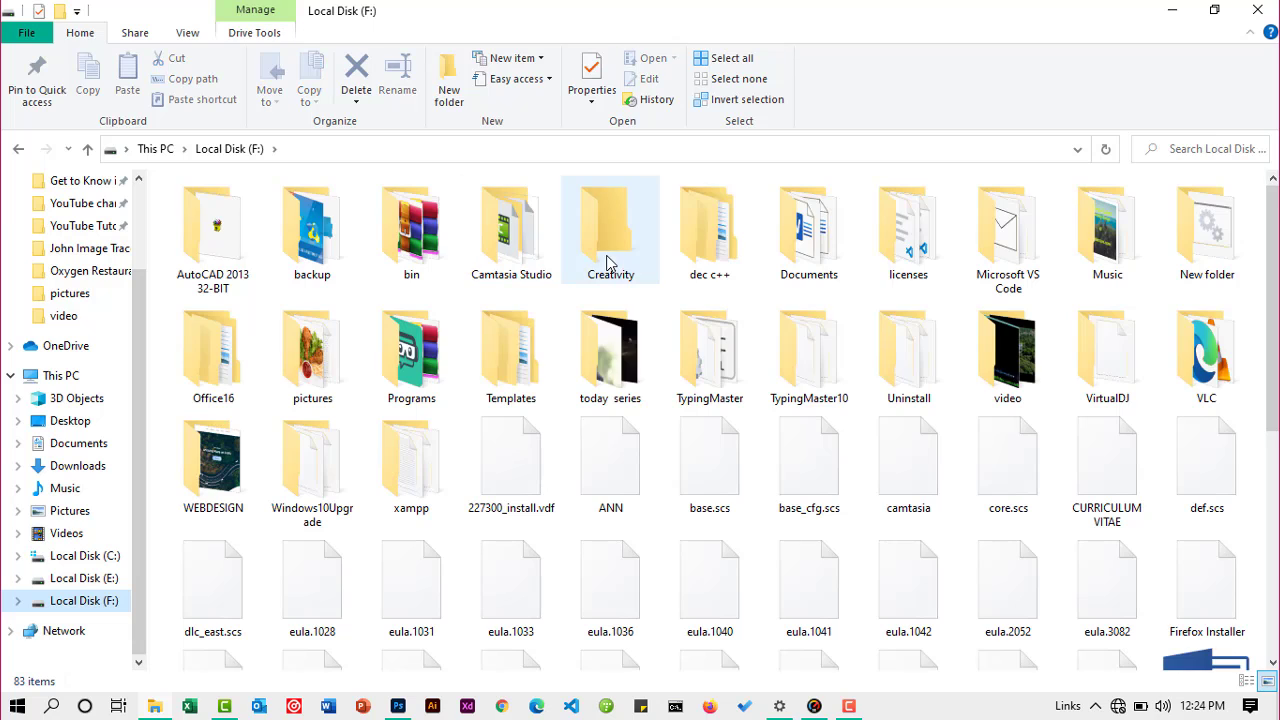
pyautogui.click(607, 258)
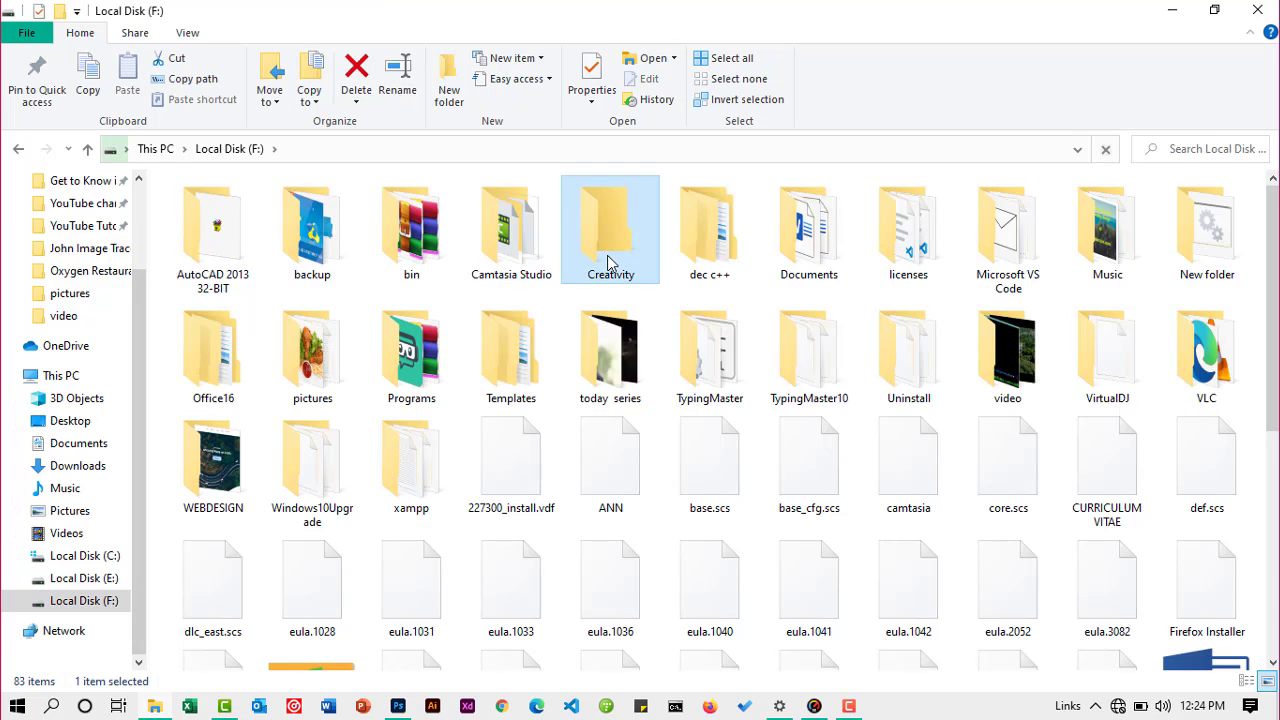
pyautogui.doubleClick(607, 255)
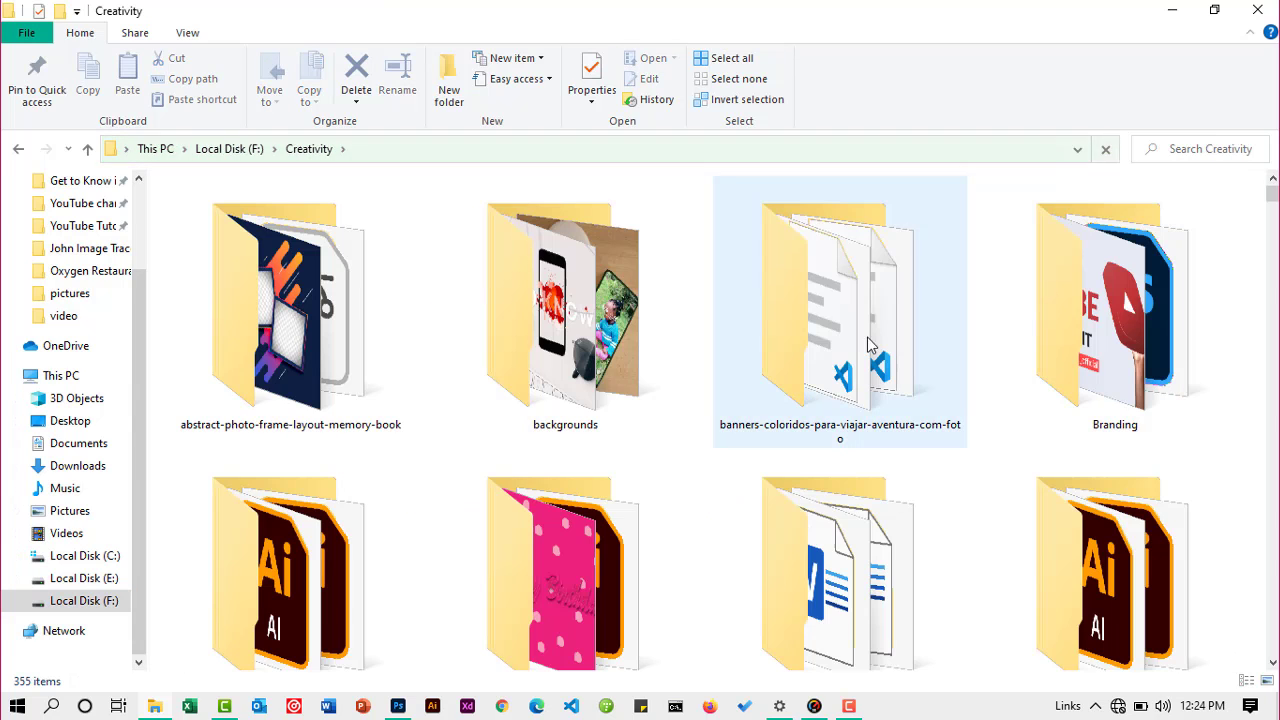
# Find the PNG portrait with the pink background in the Creativity folder and place it in Photoshop's Layer 12.psb document
pyautogui.scroll(-7, 690, 440)
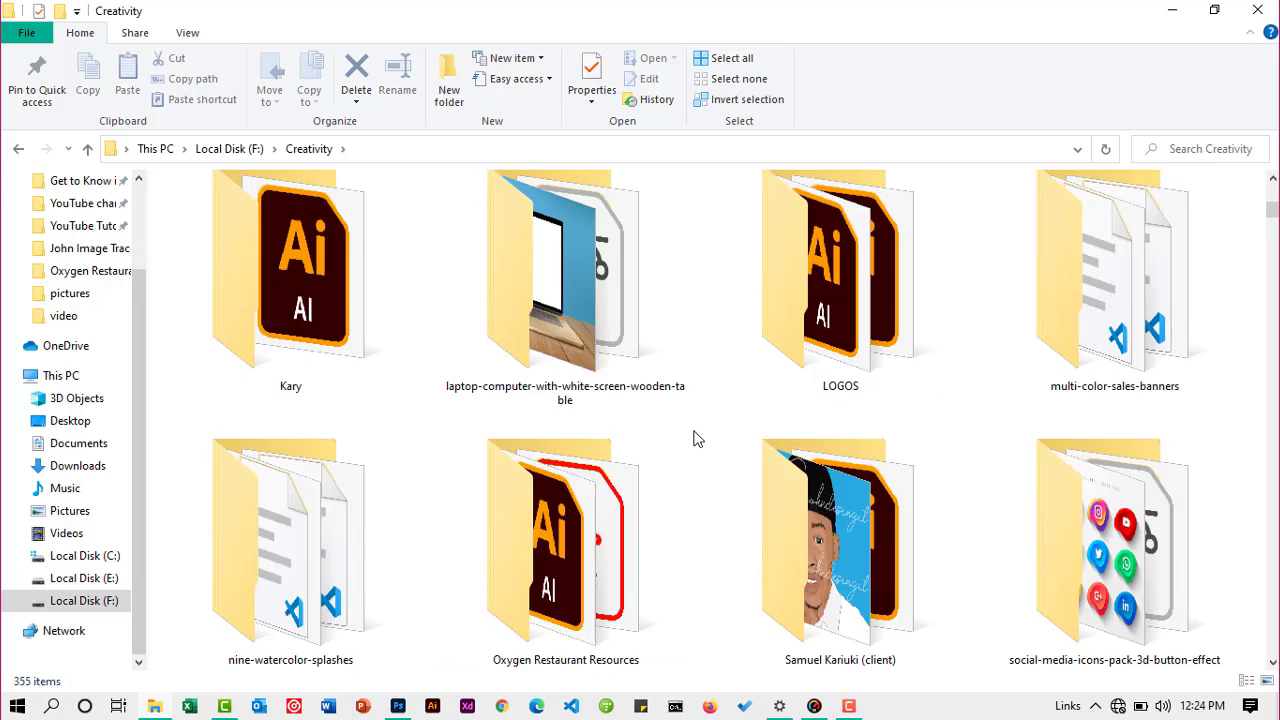
pyautogui.scroll(-12, 697, 438)
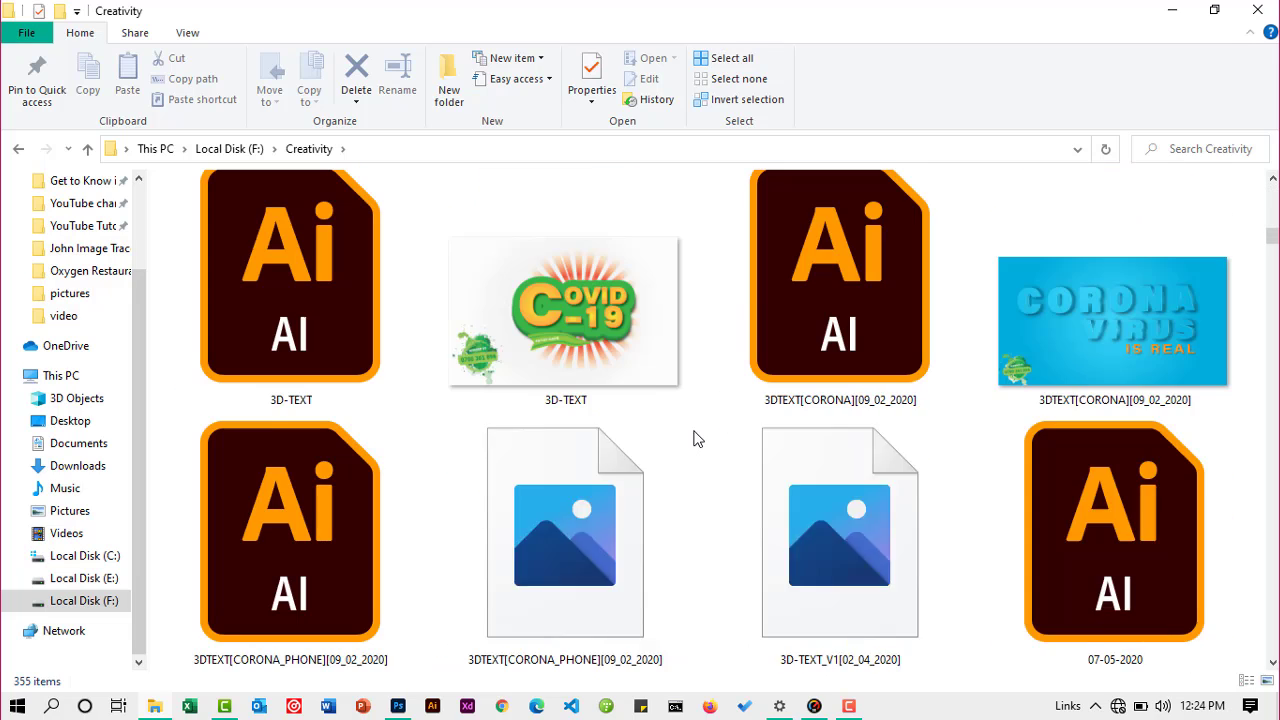
pyautogui.scroll(-12, 697, 438)
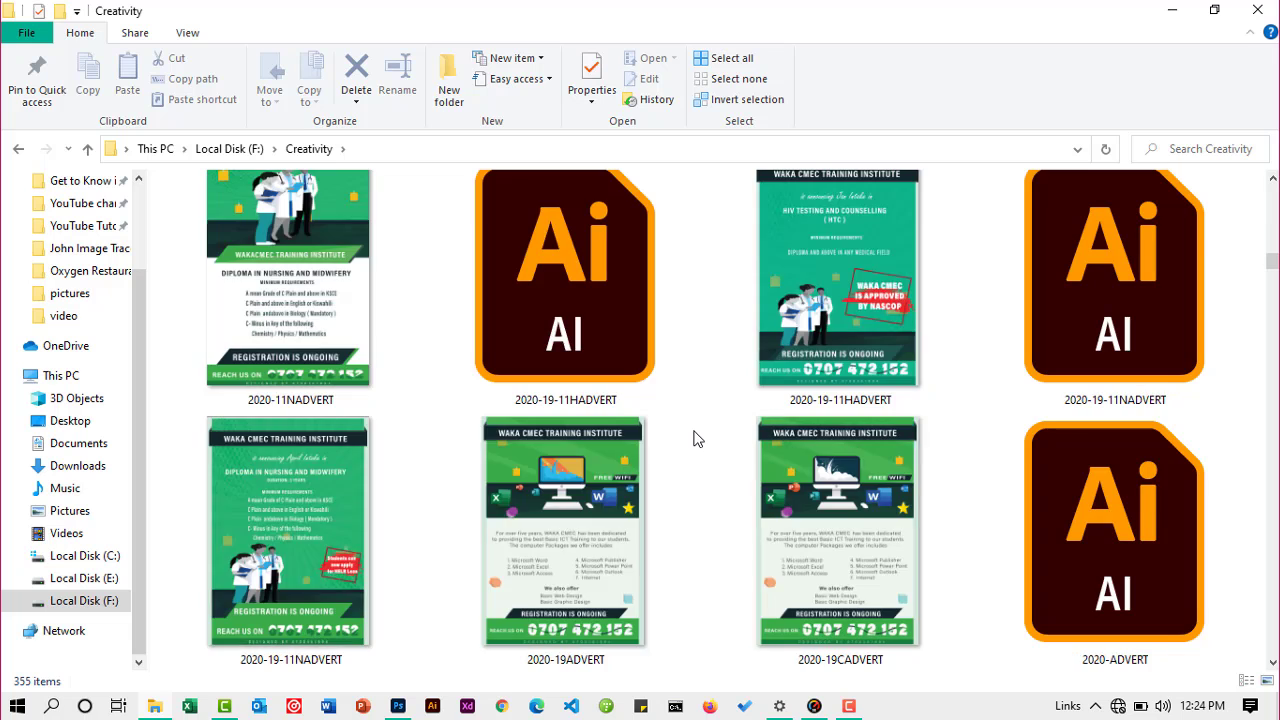
pyautogui.scroll(-12, 697, 438)
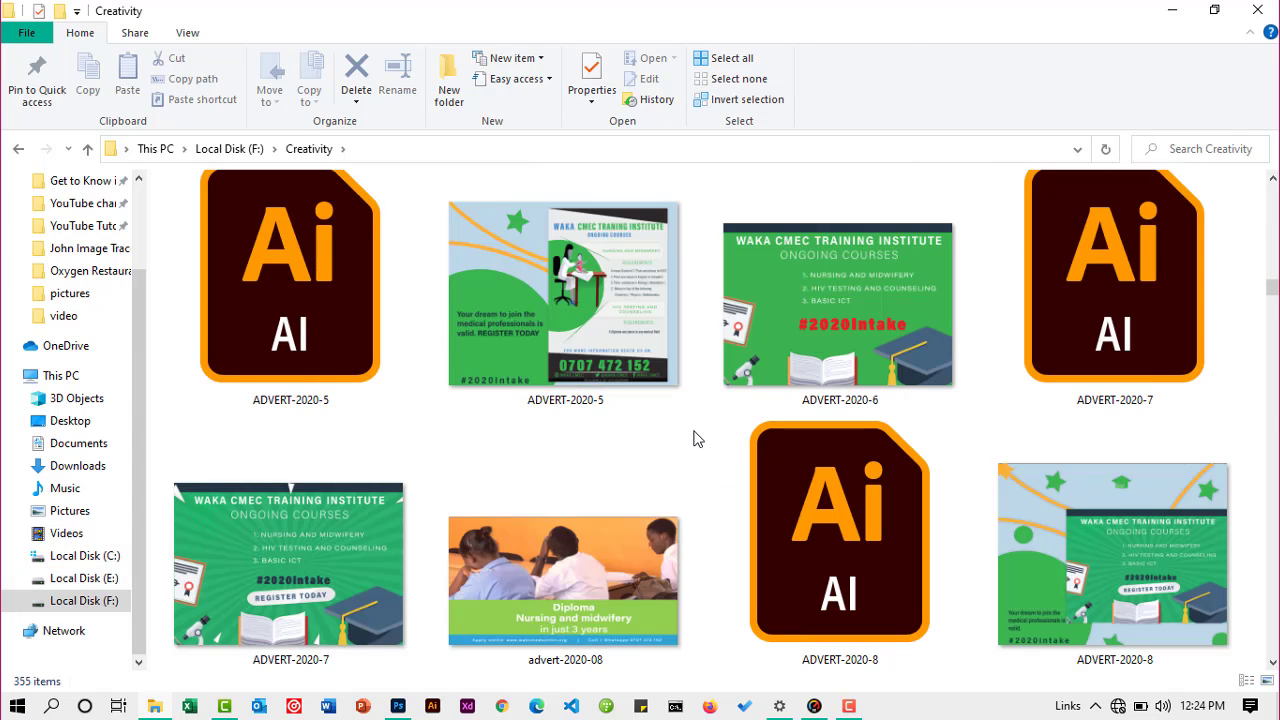
pyautogui.scroll(-15, 627, 462)
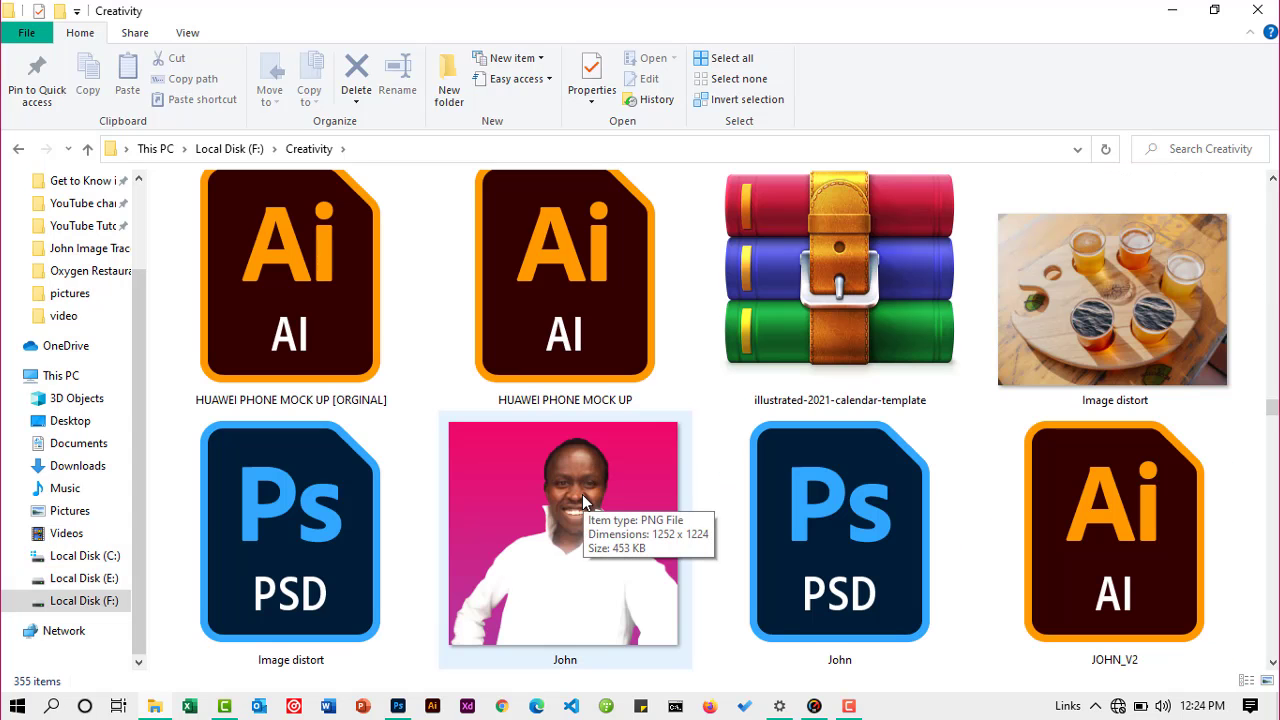
pyautogui.click(581, 494)
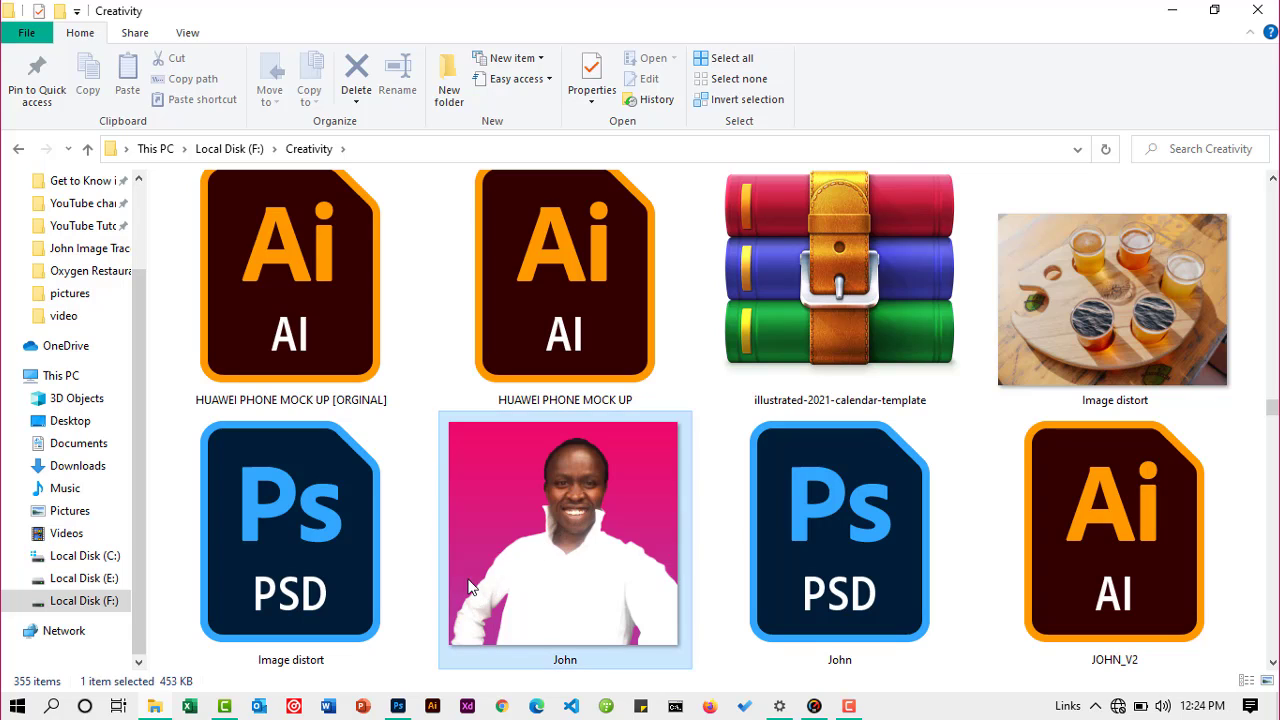
pyautogui.moveTo(474, 569); pyautogui.dragTo(535, 379)
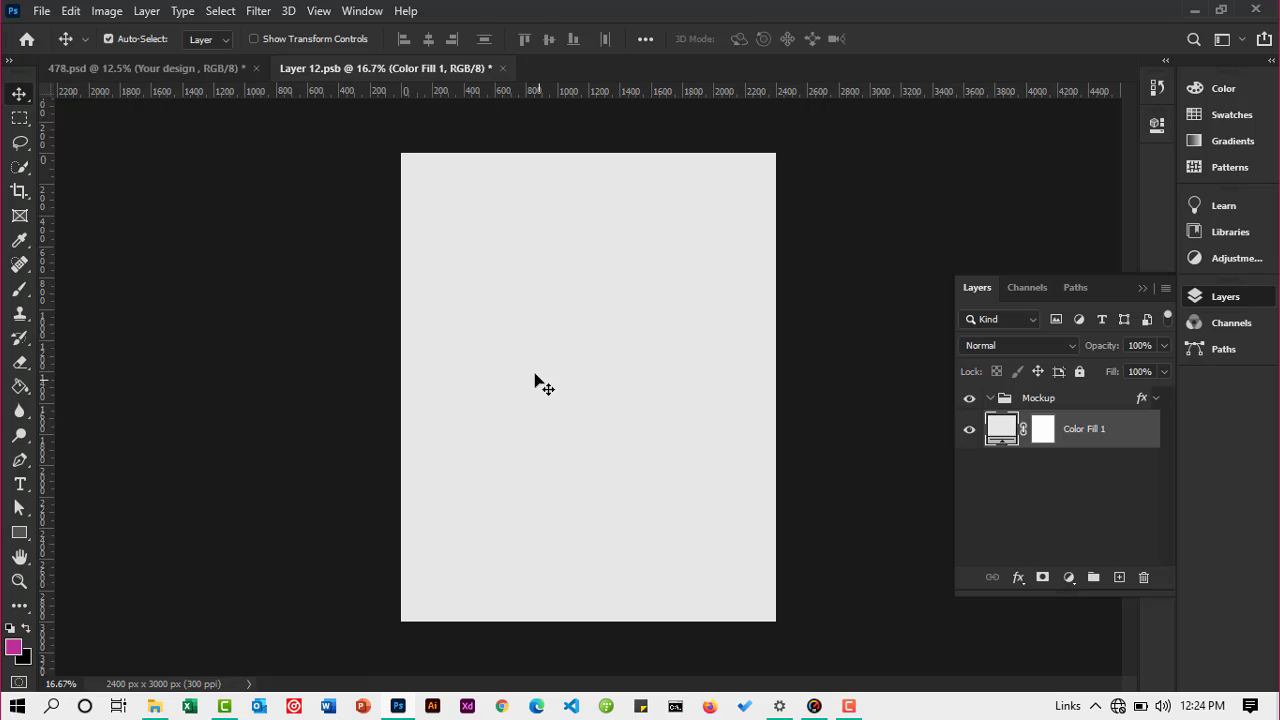
# Enlarge the placed portrait to about 3054 by 3087 px and position it to cover the whole canvas
pyautogui.hotkey('ctrl', 't')
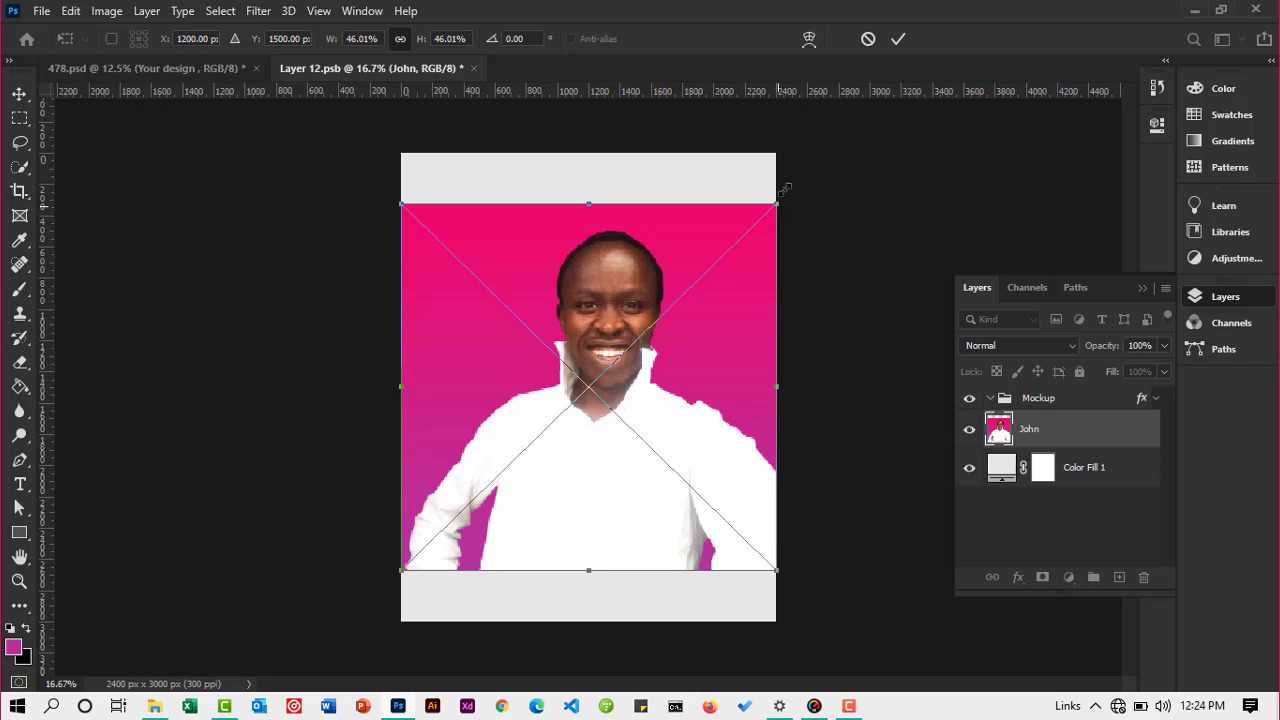
pyautogui.moveTo(783, 188); pyautogui.dragTo(843, 140)
pyautogui.moveTo(658, 298); pyautogui.dragTo(770, 172)
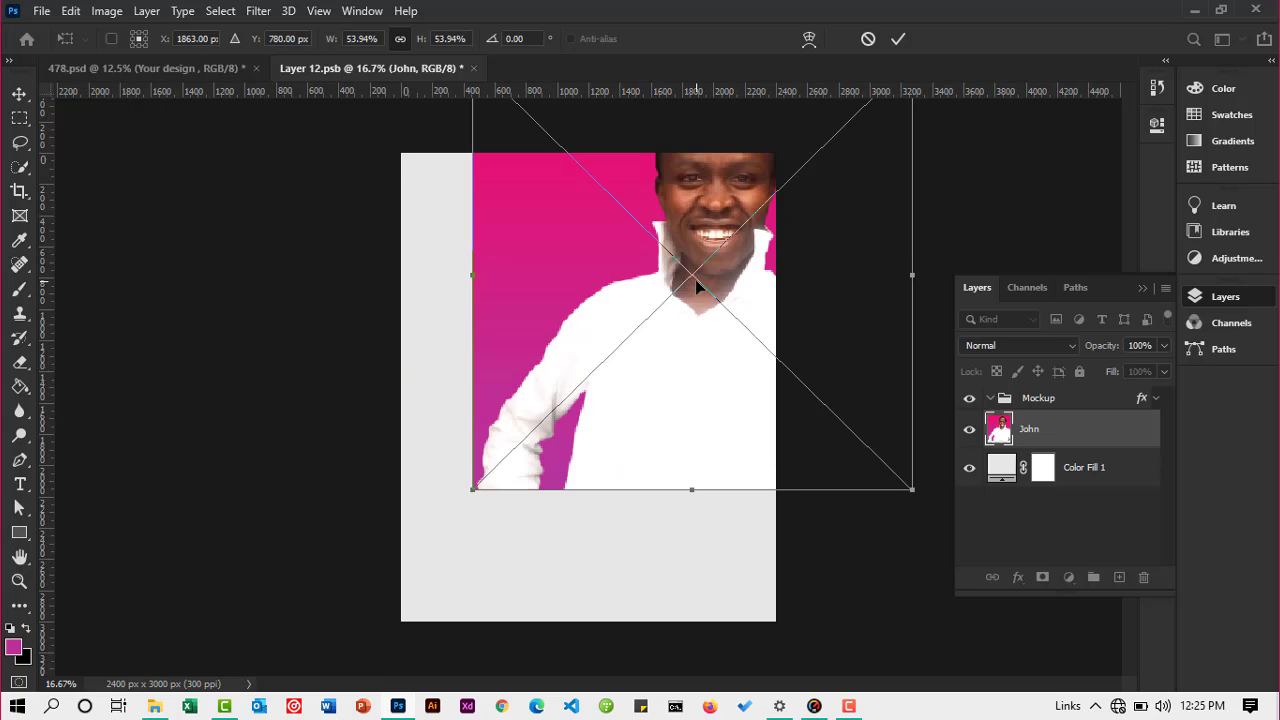
pyautogui.moveTo(536, 501); pyautogui.dragTo(616, 368)
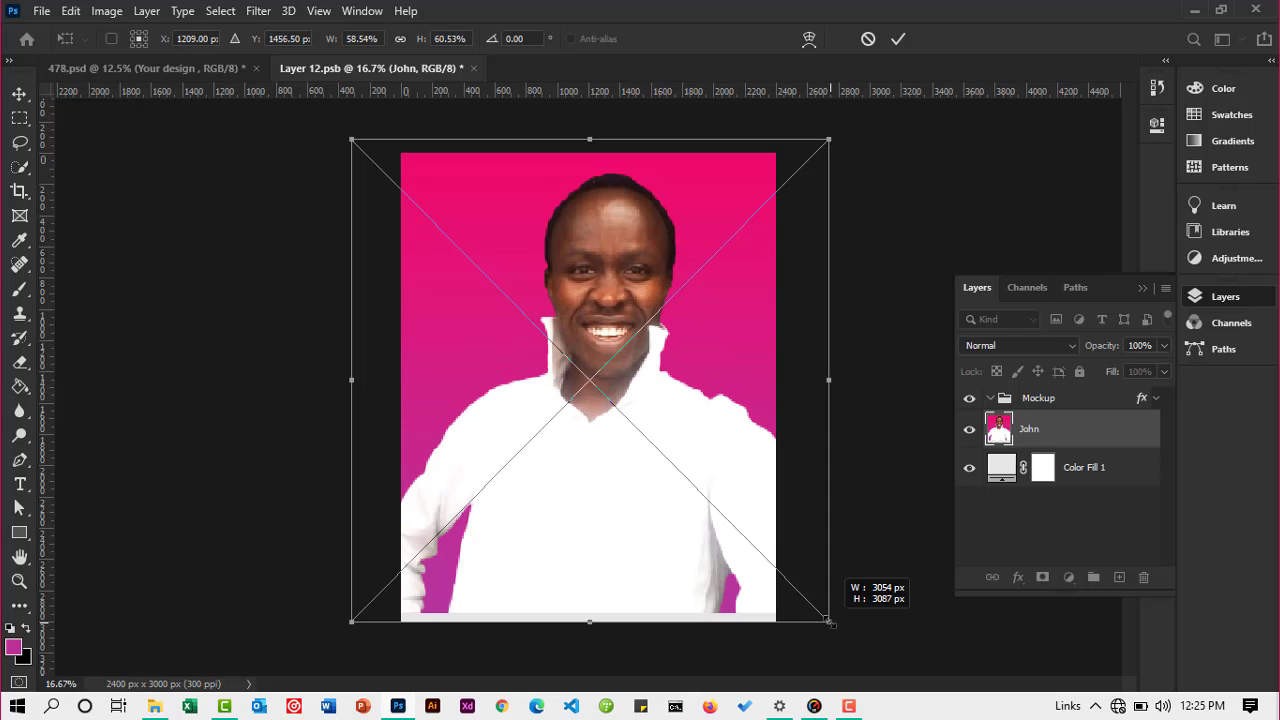
pyautogui.moveTo(829, 622); pyautogui.dragTo(829, 622)
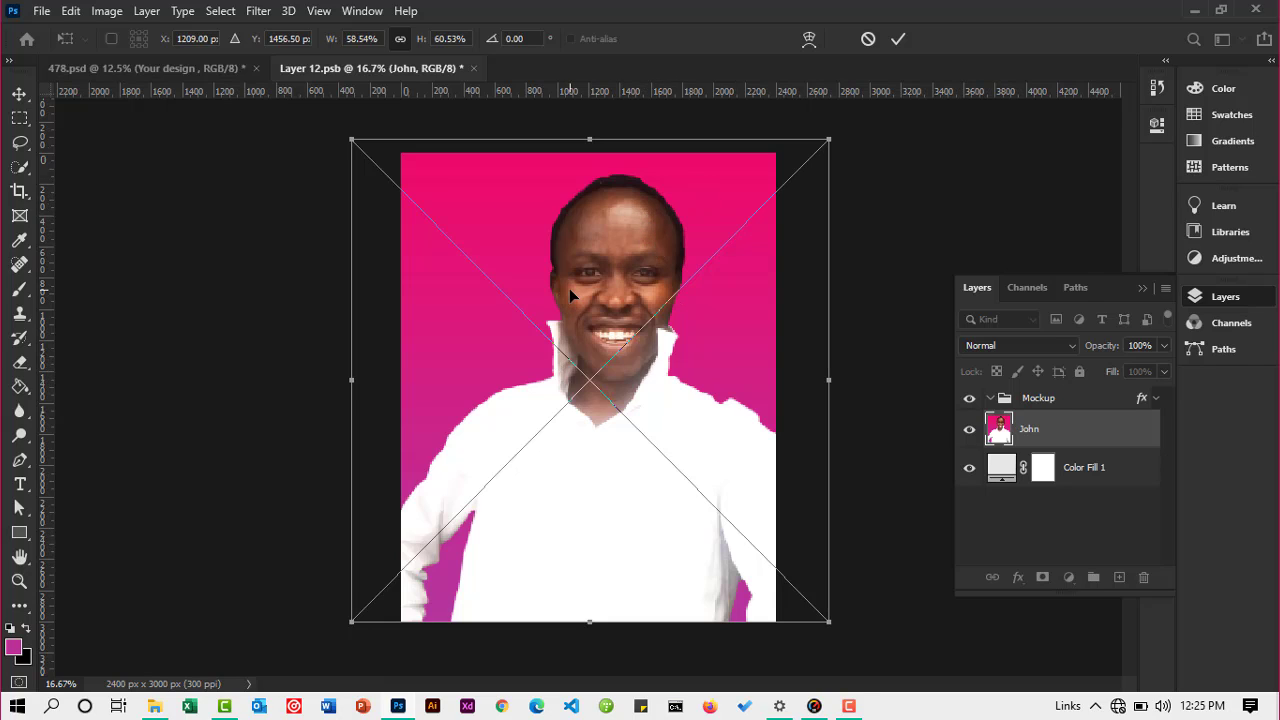
pyautogui.click(899, 41)
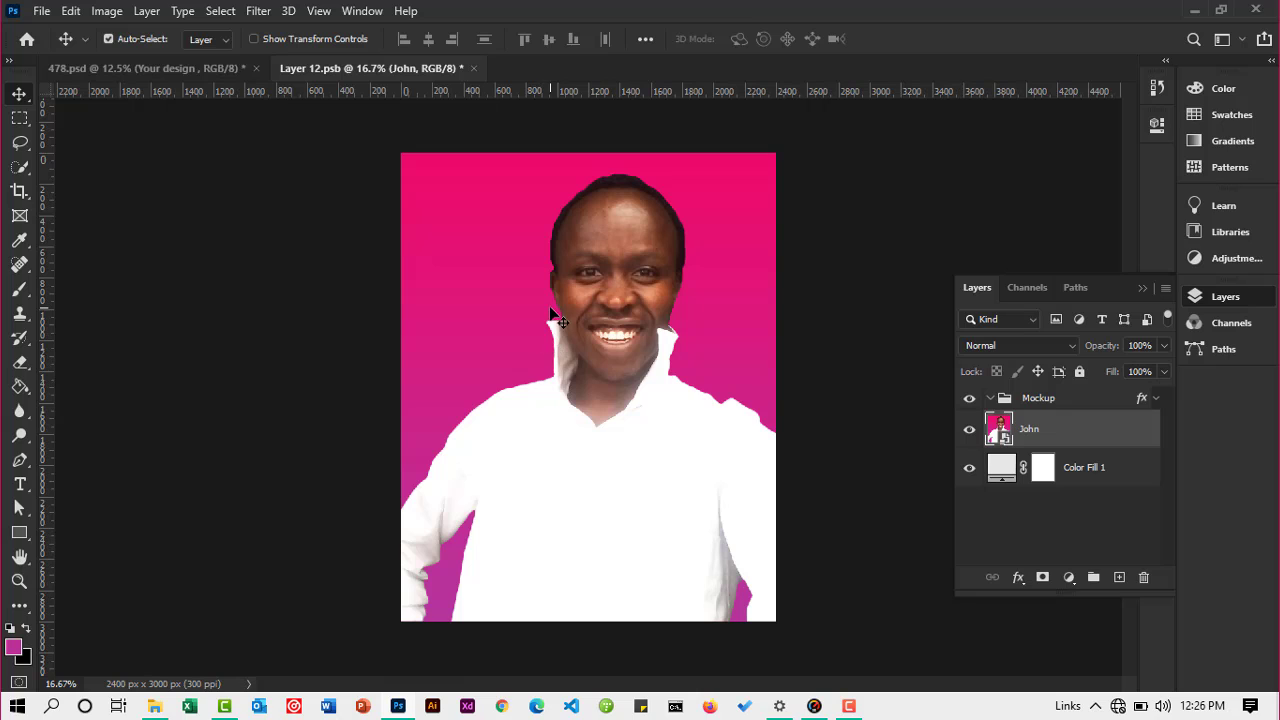
# Save the Layer 12.psb smart object and view the updated artwork in the 478.psd mockup
pyautogui.click(41, 10)
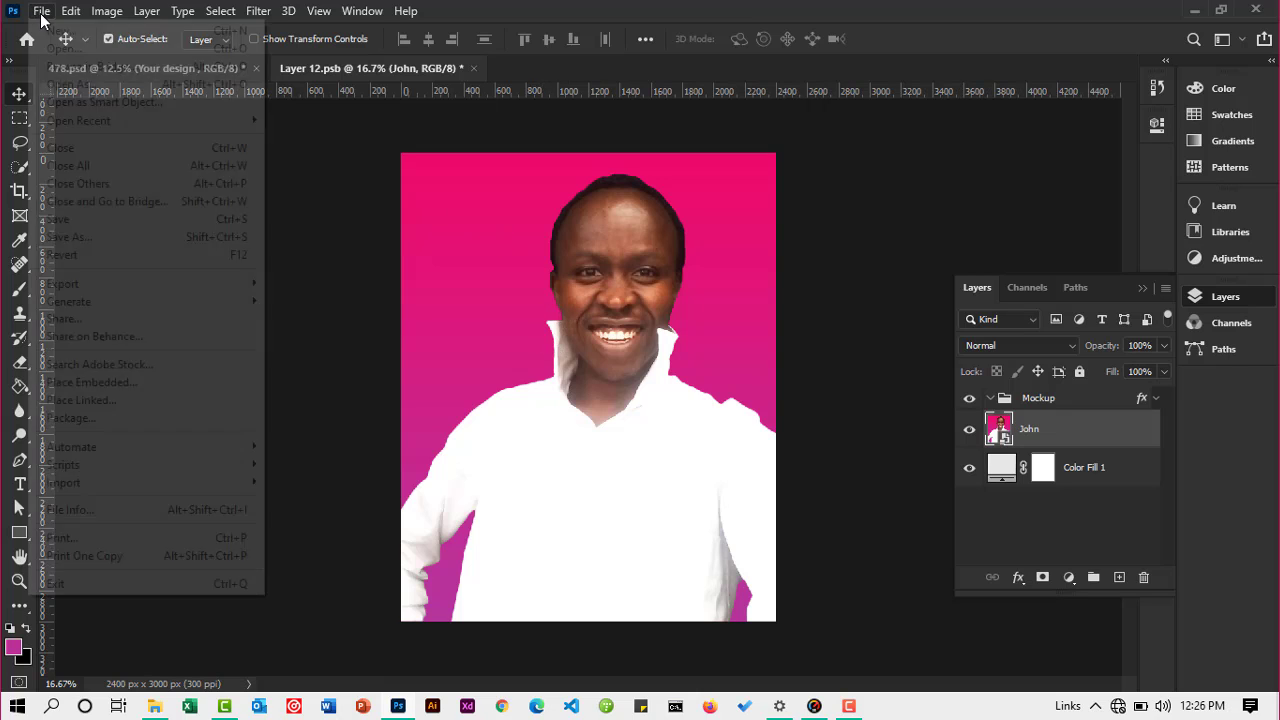
pyautogui.click(67, 222)
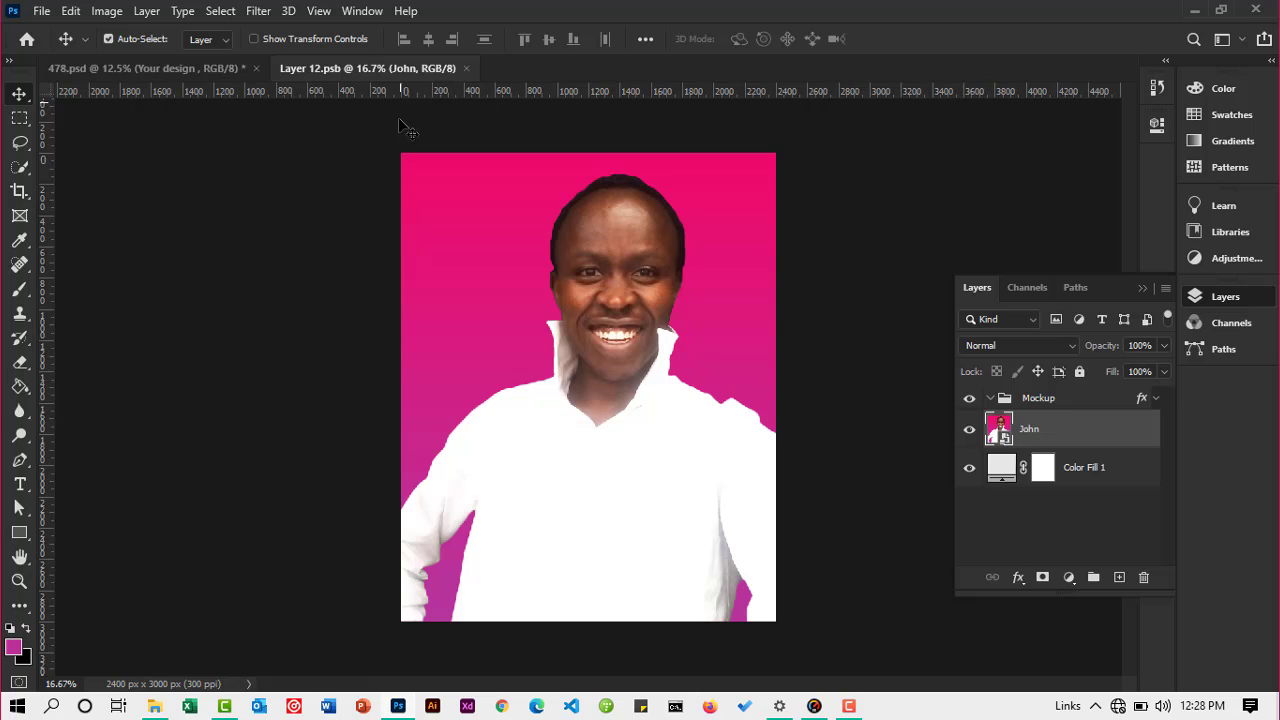
pyautogui.click(137, 70)
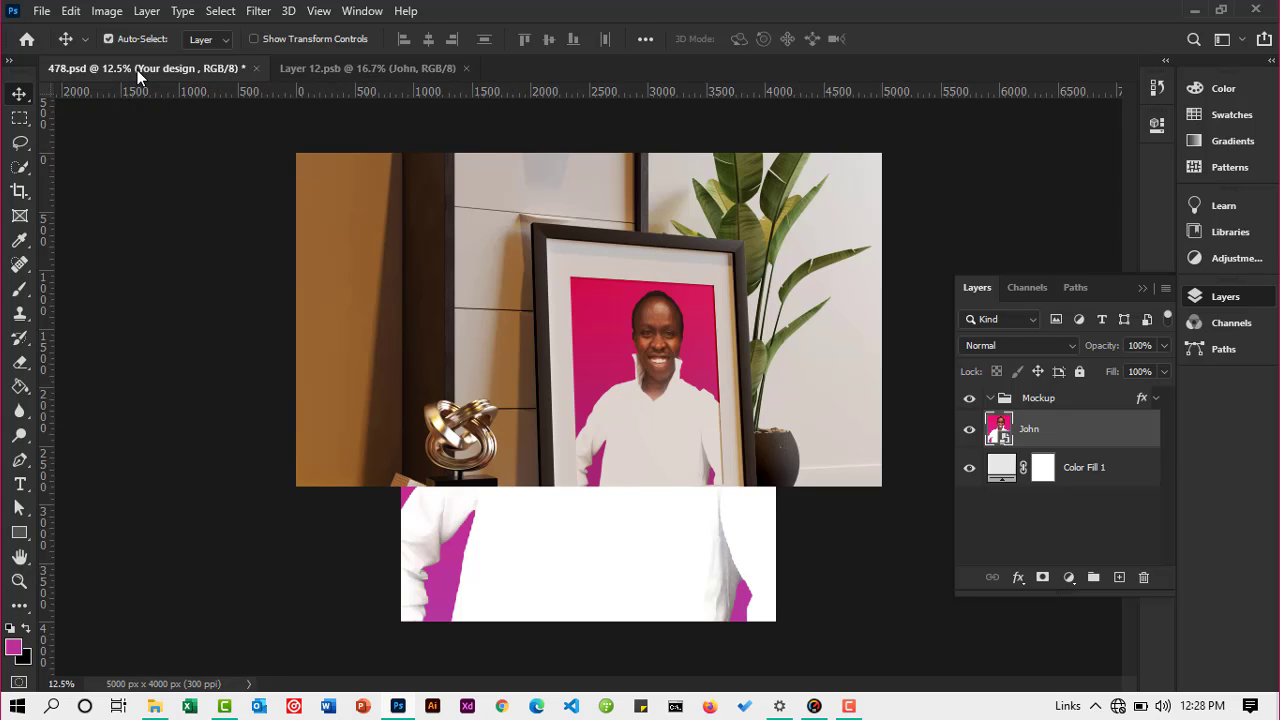